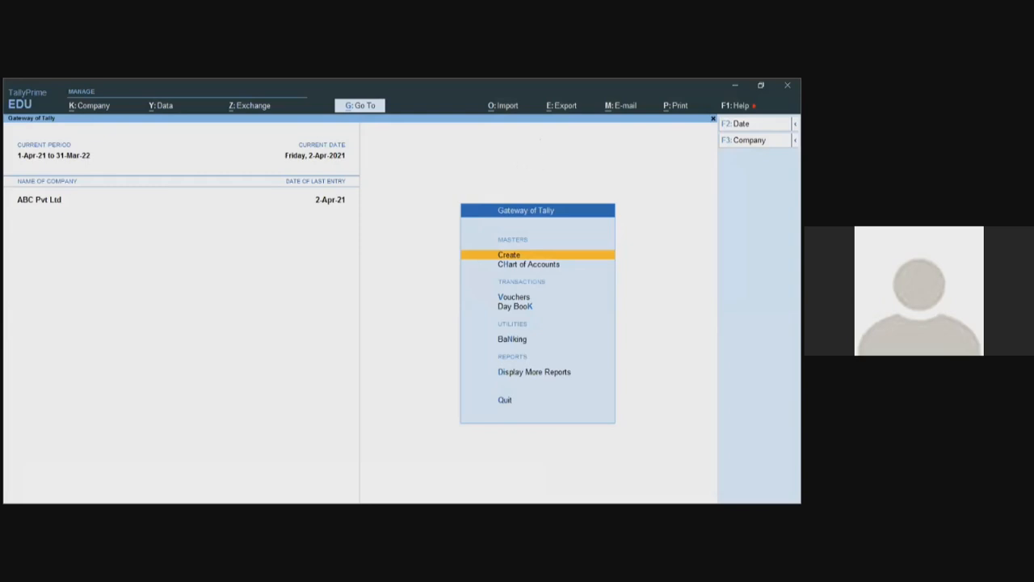
- Load the Audit Trial.tcp add-on as a local TDL and save the setting
key(F1)
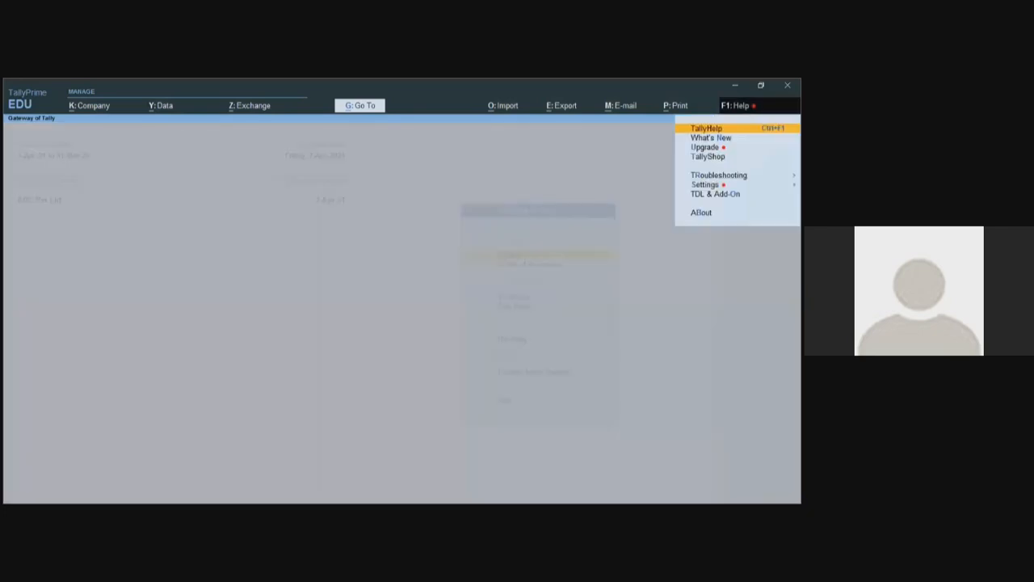
key(t)
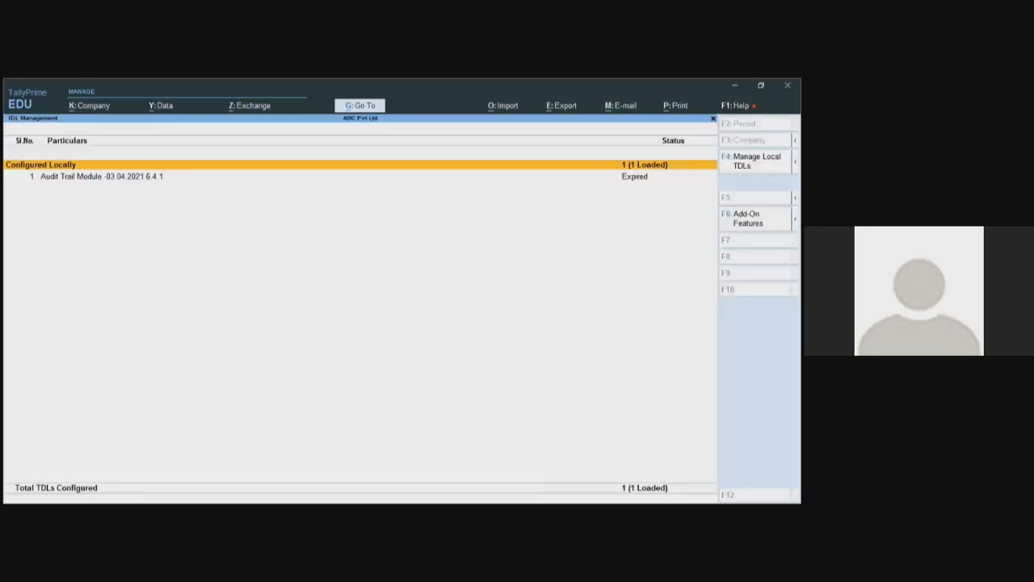
key(F4)
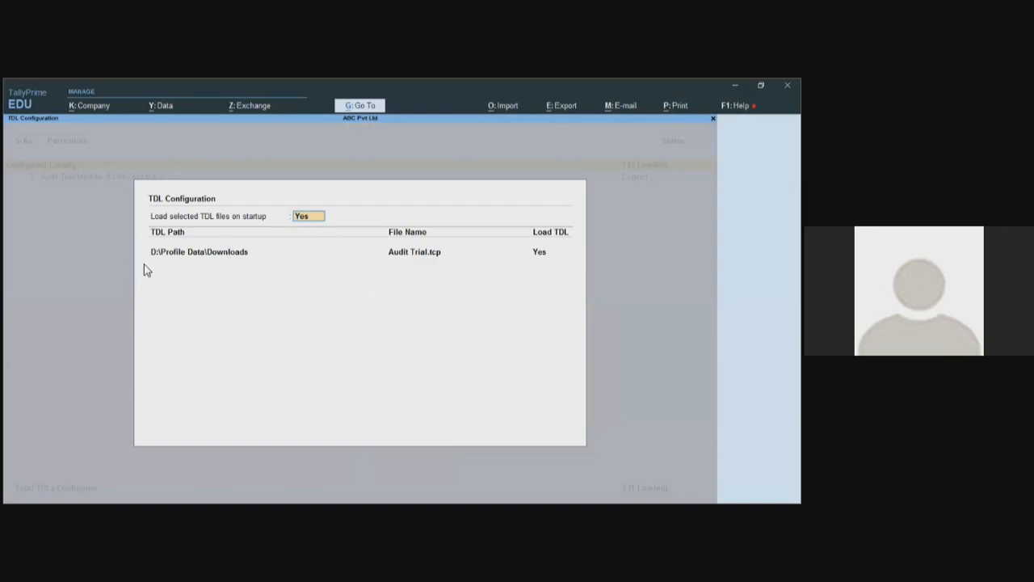
click(434, 256)
key(Return)
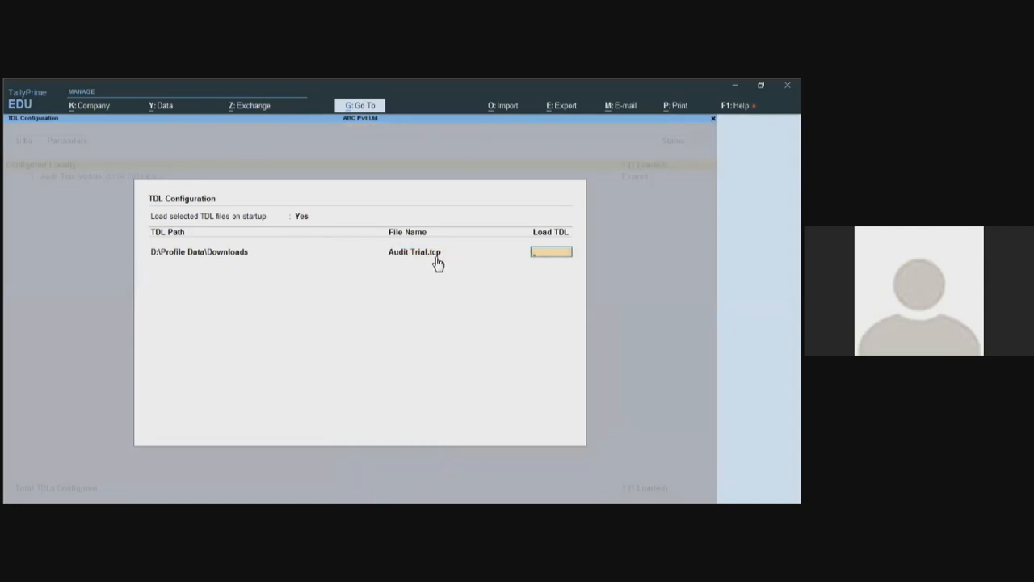
key(ctrl+a)
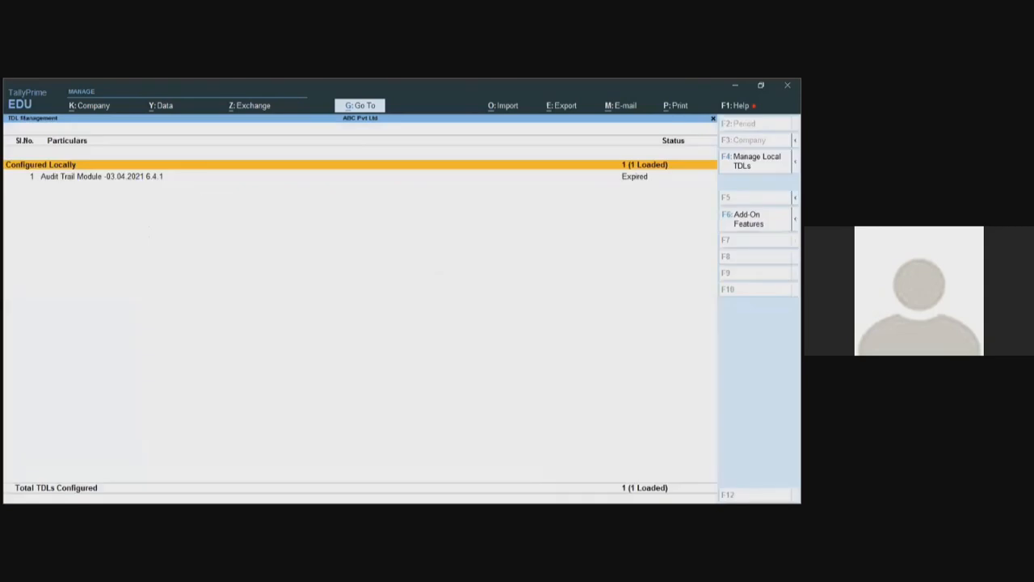
- Set Enable Audit Trail Module to Yes and return to the Gateway of Tally
key(F6)
text(y)
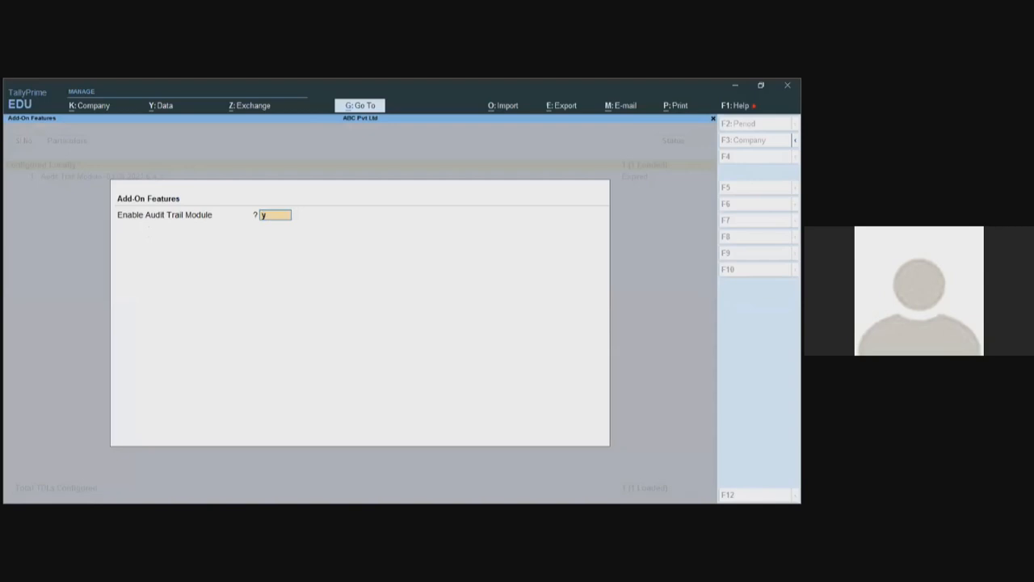
key(Return)
key(Return)
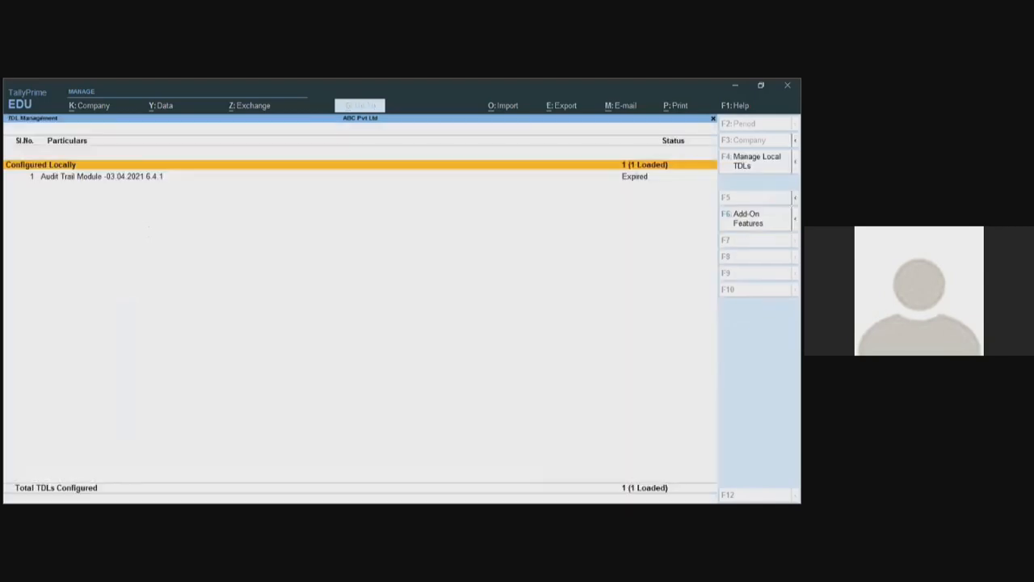
key(Escape)
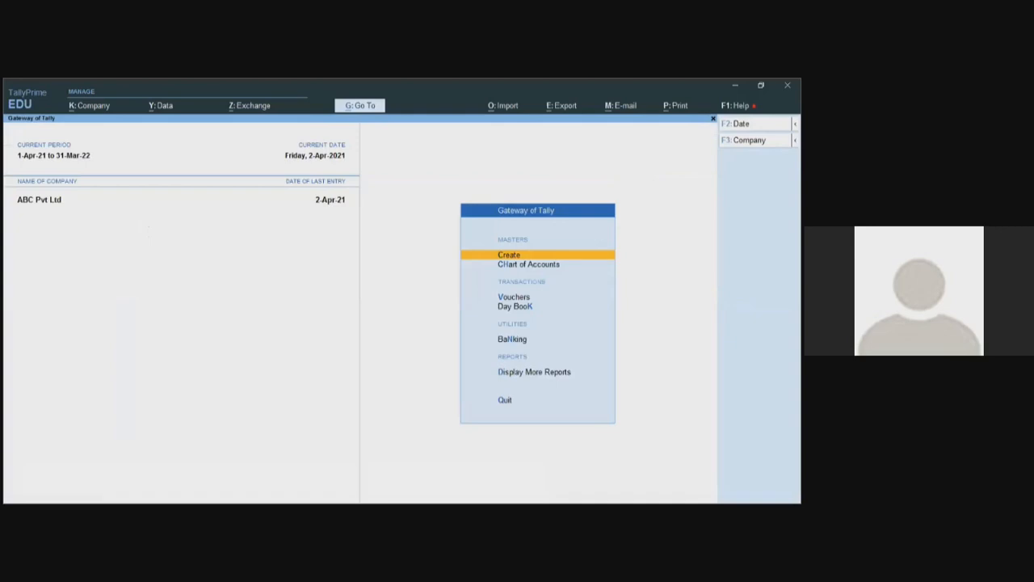
- Start a Sales voucher for party Customer2 using Sales Account as the sales ledger
key(v)
key(Down)
key(Down)
key(Down)
key(Down)
key(Down)
key(Down)
key(Down)
key(Down)
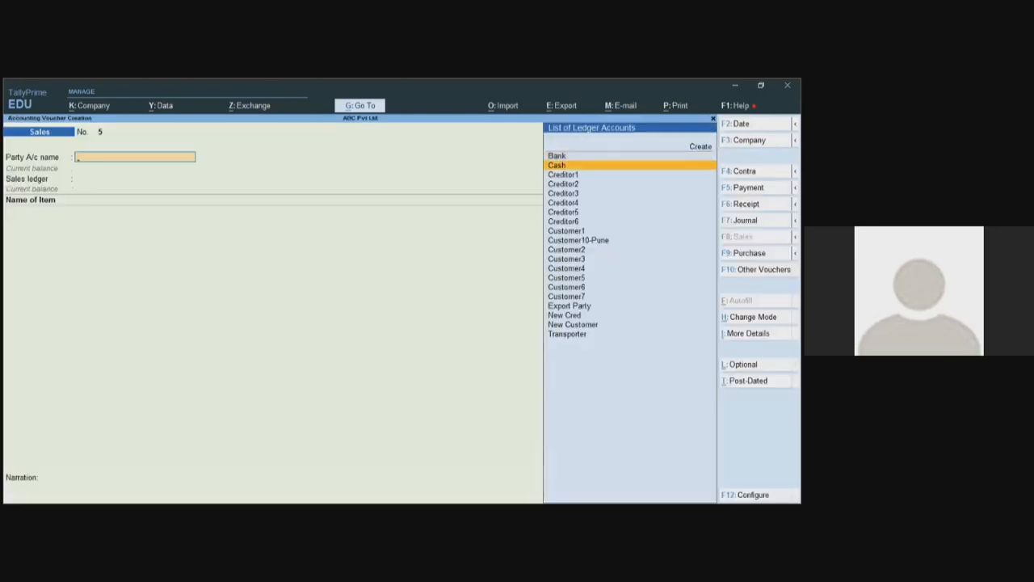
key(Return)
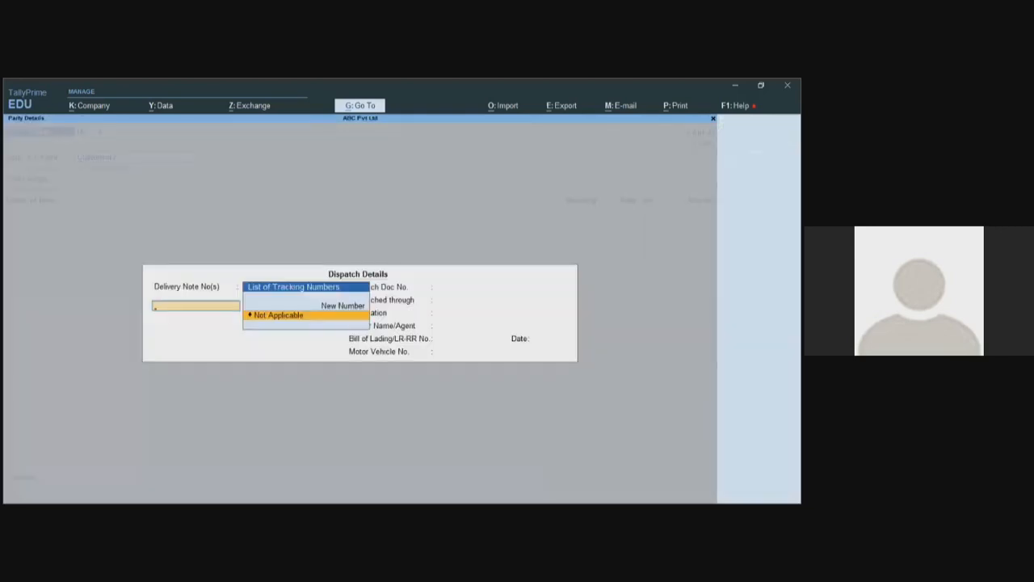
key(ctrl+a)
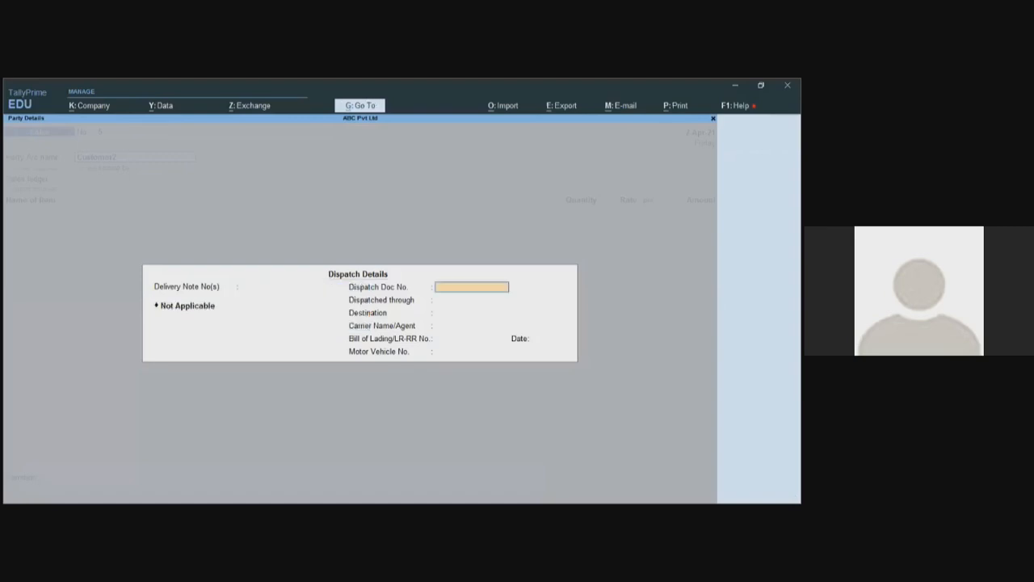
key(ctrl+a)
key(Return)
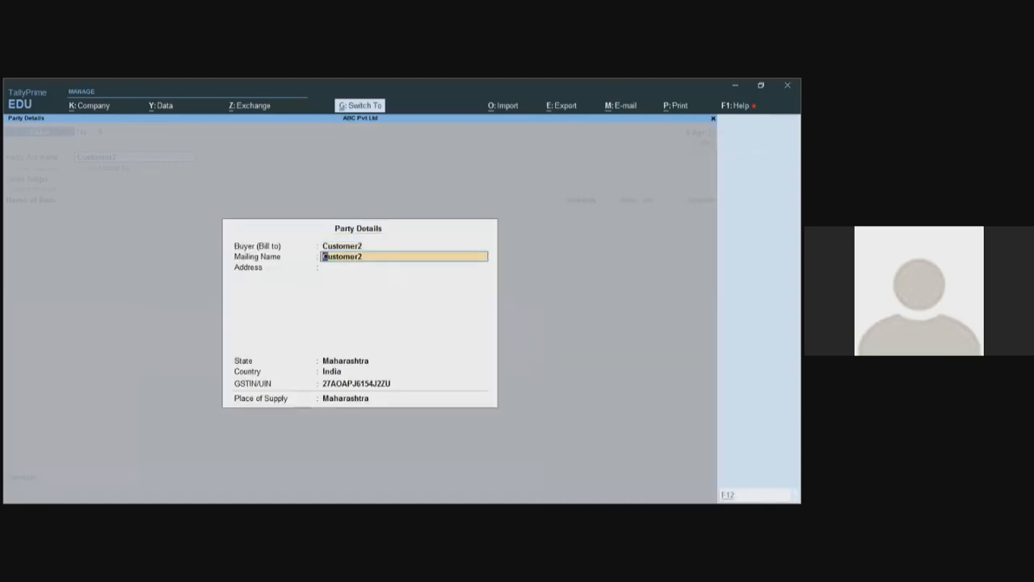
key(ctrl+a)
key(Down)
key(Down)
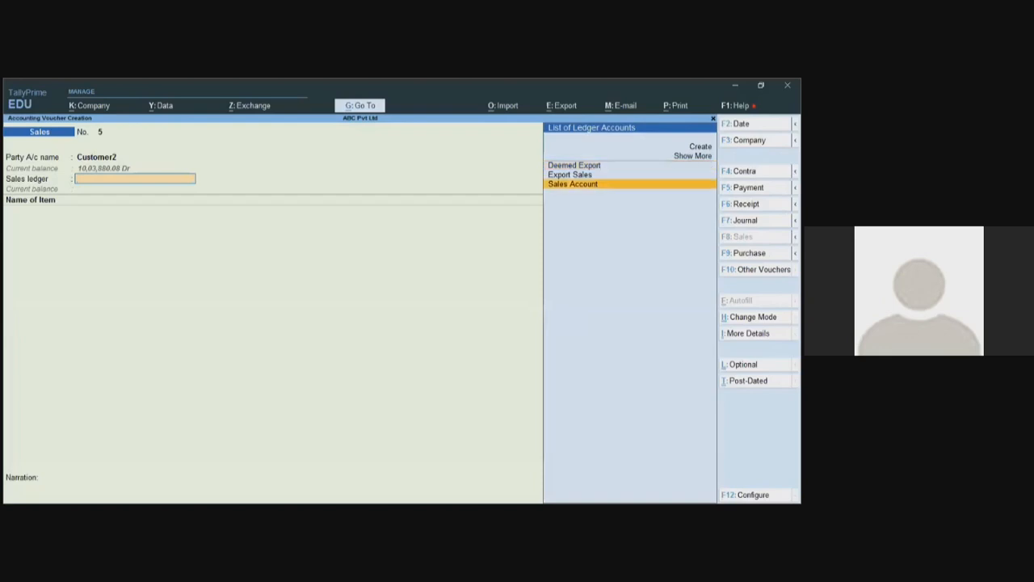
key(Return)
- Add Item8 with quantity 100 at rate 200, giving an amount of 20,000
key(Down)
key(Down)
key(Down)
key(Down)
key(Down)
key(Down)
key(Down)
key(Down)
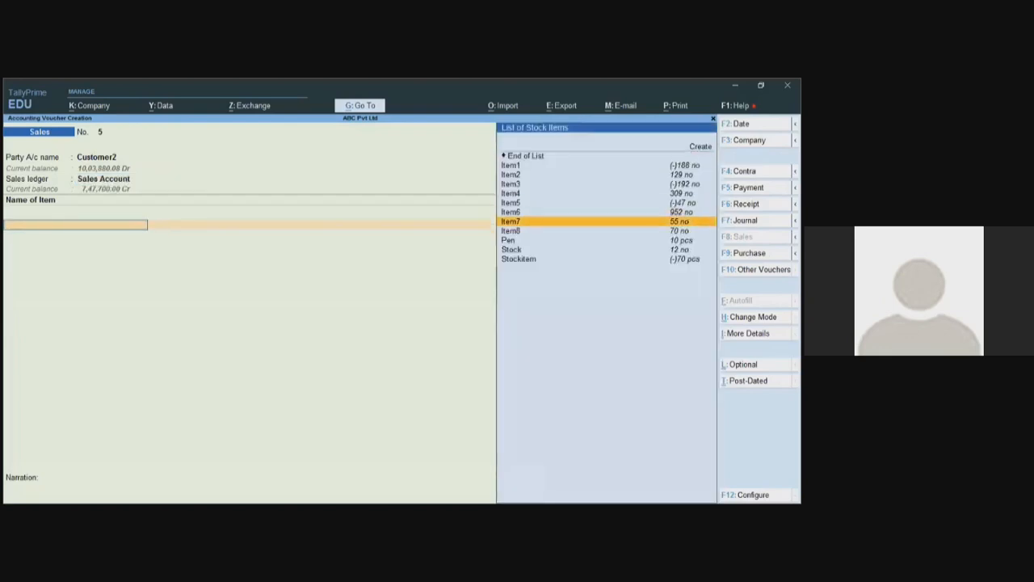
key(Return)
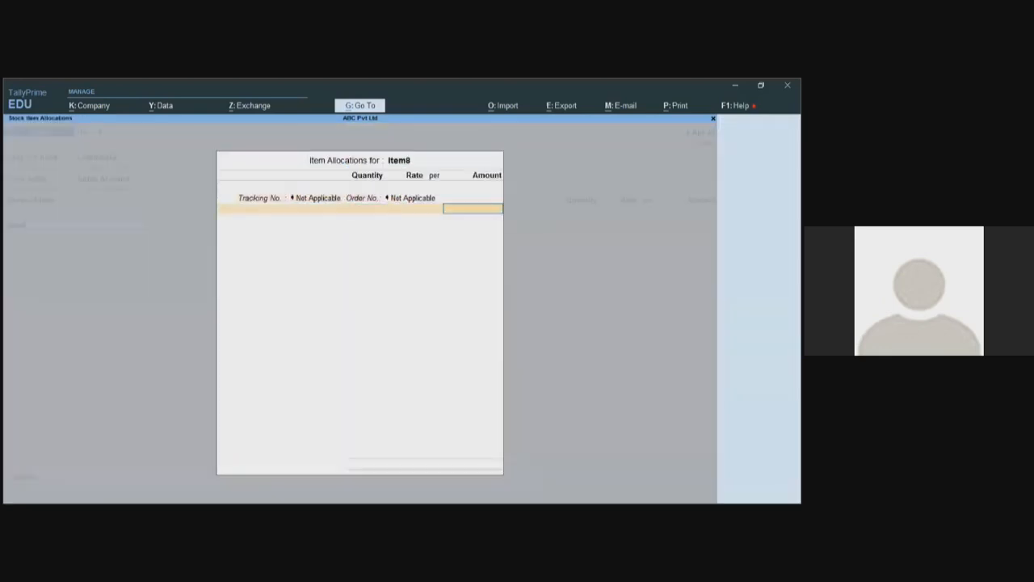
key(Return)
text(100)
key(Return)
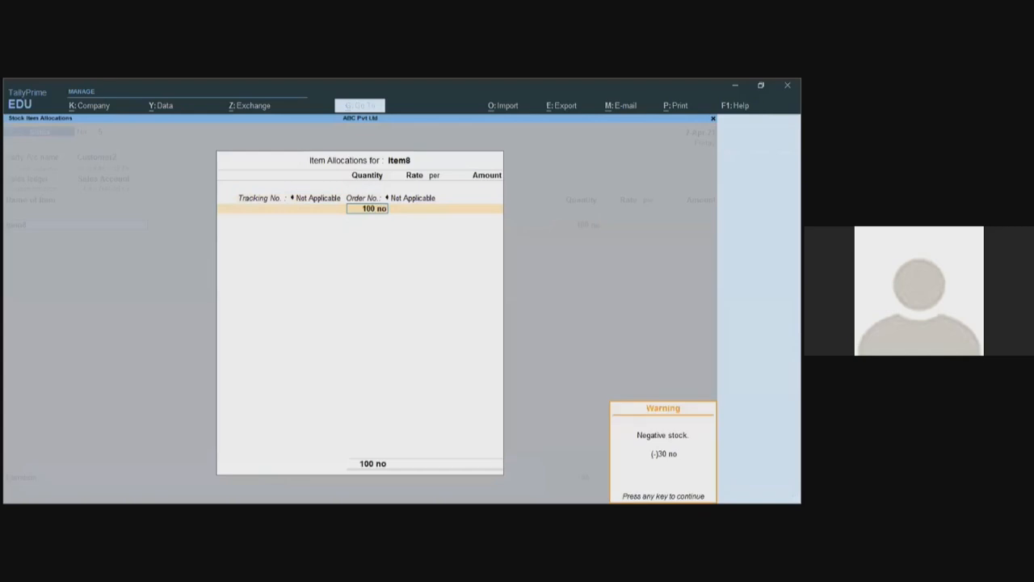
key(Return)
text(2000)
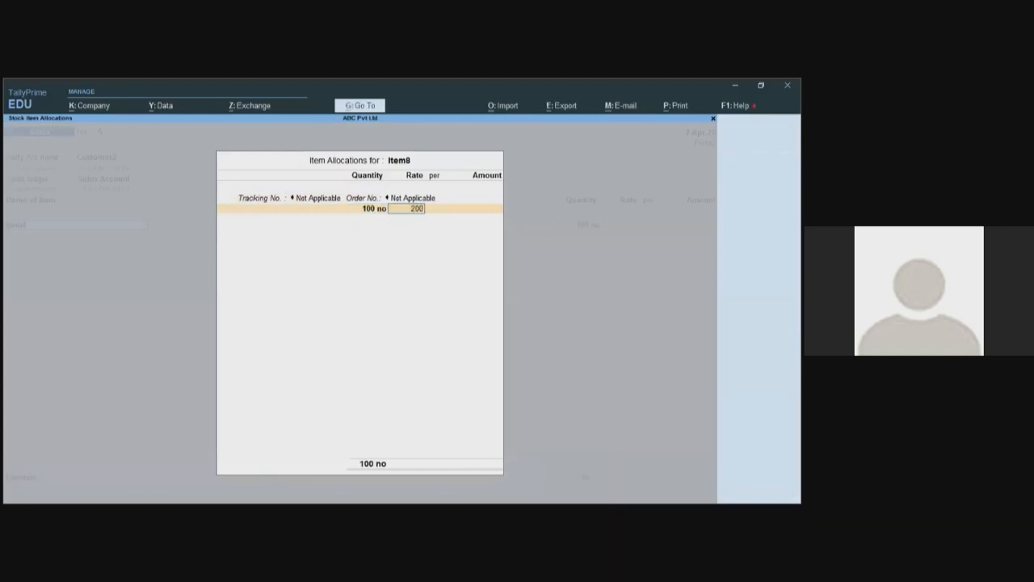
key(Return)
key(Return)
key(Return)
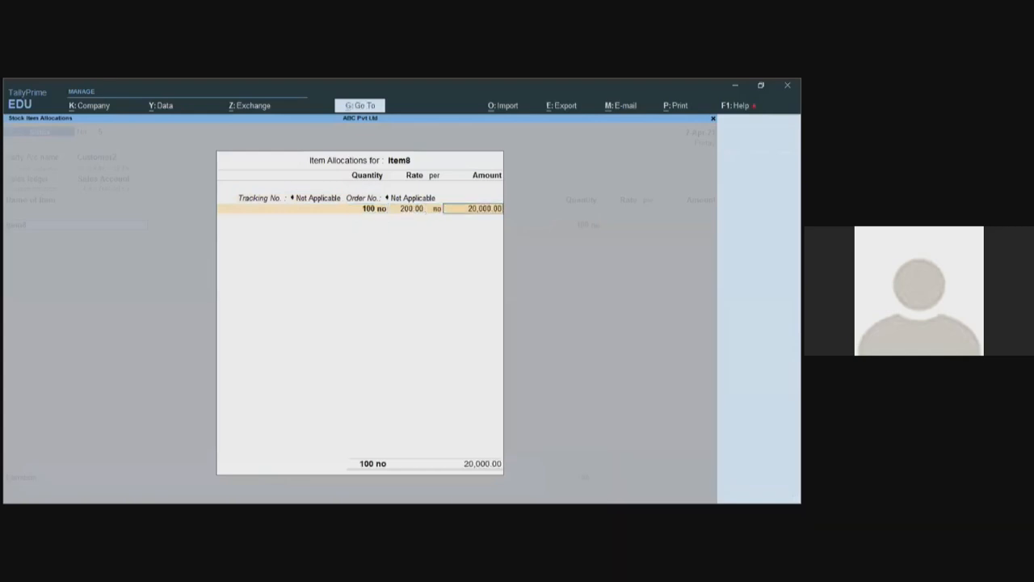
- Accept the bill reference and Mumbai Branch allocation, then save sales voucher 5
key(Return)
key(Return)
key(Return)
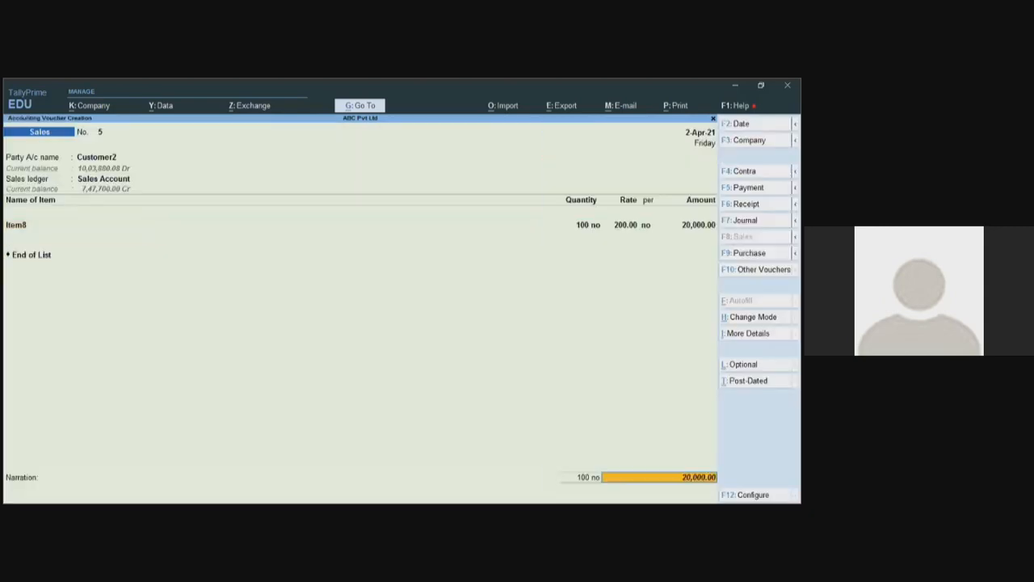
key(Return)
key(Return)
key(Return)
key(Return)
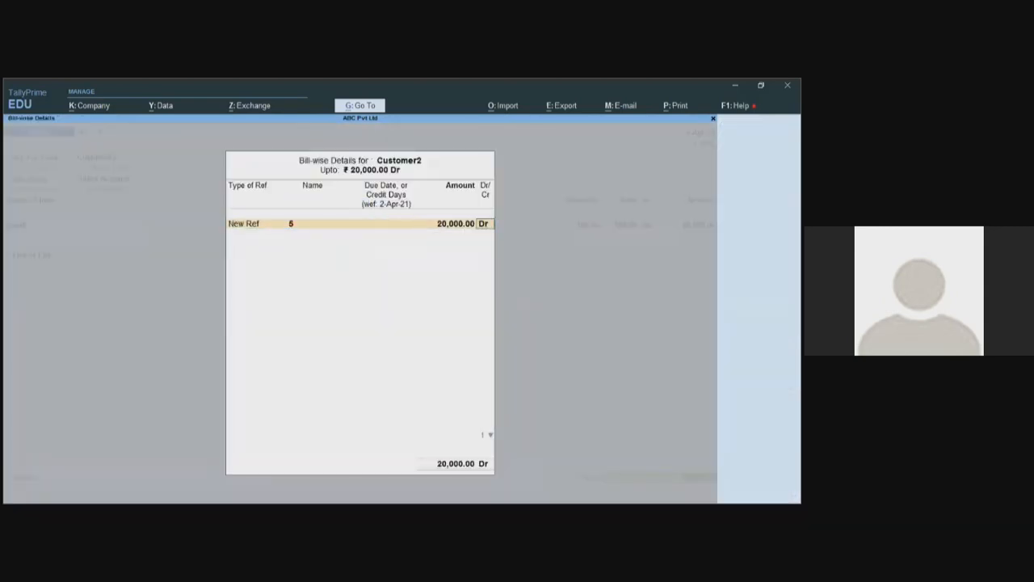
key(Return)
key(Return)
key(Return)
key(Return)
key(Return)
key(Return)
key(Return)
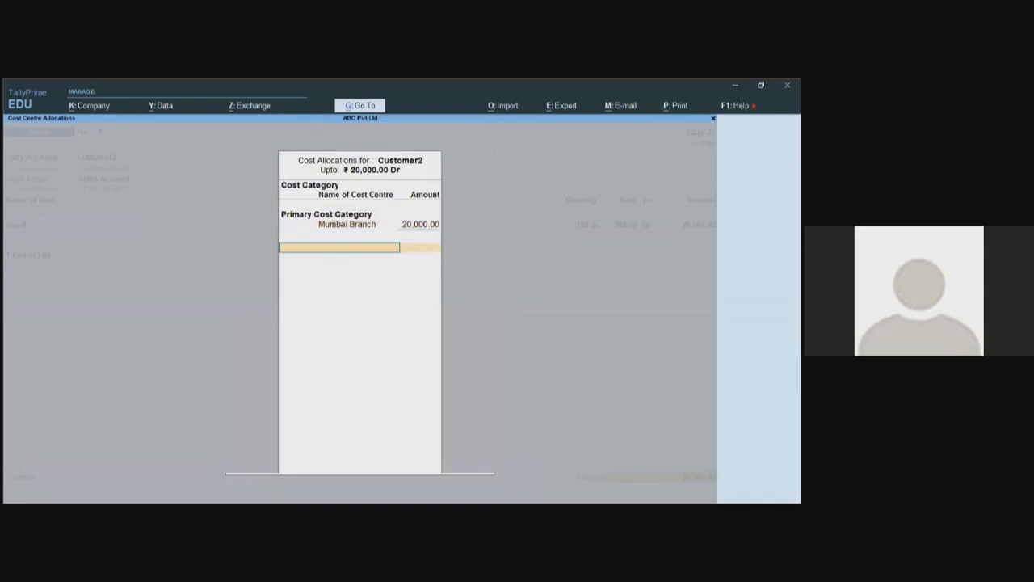
key(Return)
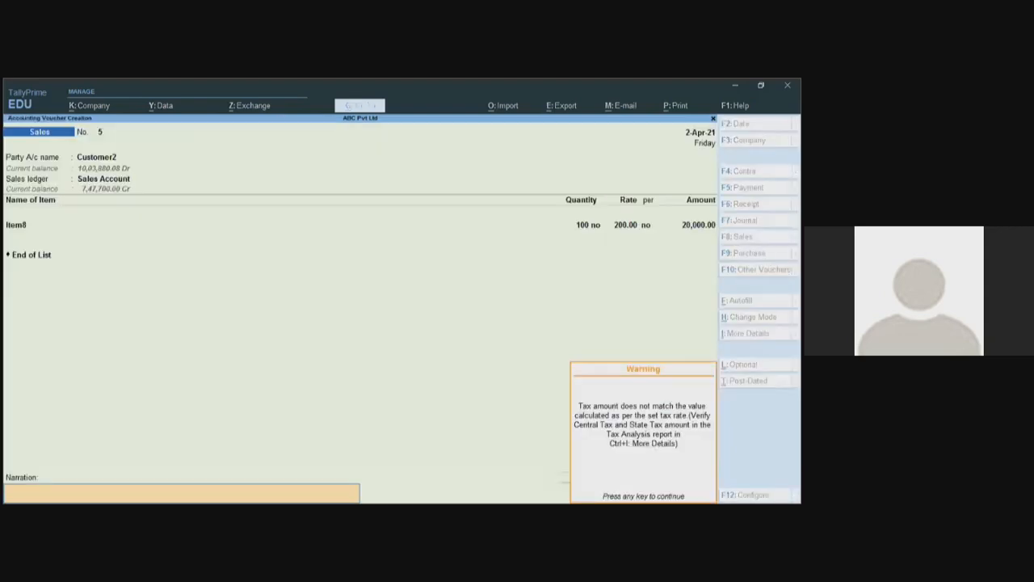
key(Return)
key(Return)
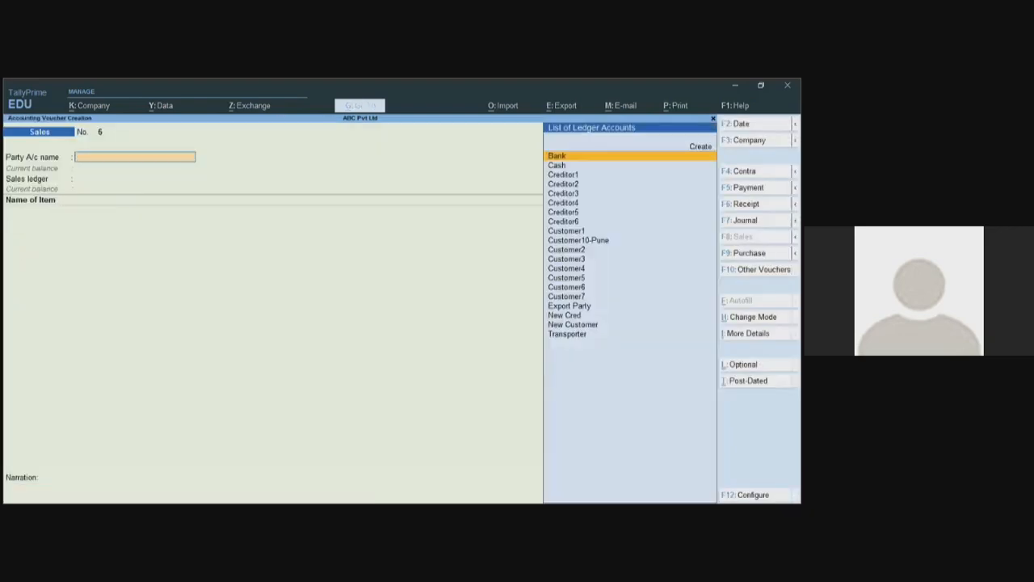
- View Customer2's sales voucher No. 5 from the Day Book, then quit back to the Gateway
key(Escape)
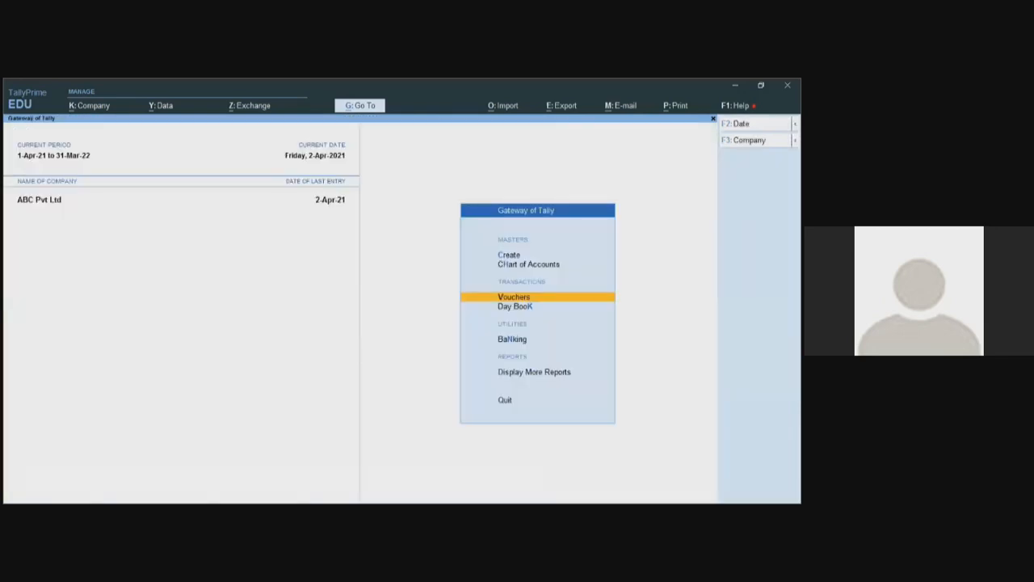
key(k)
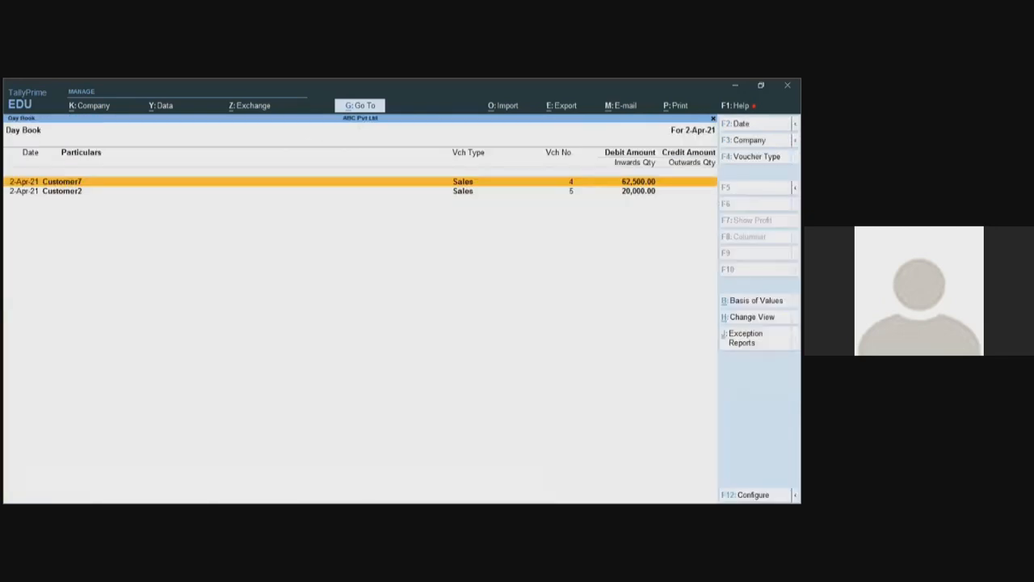
key(Down)
key(Return)
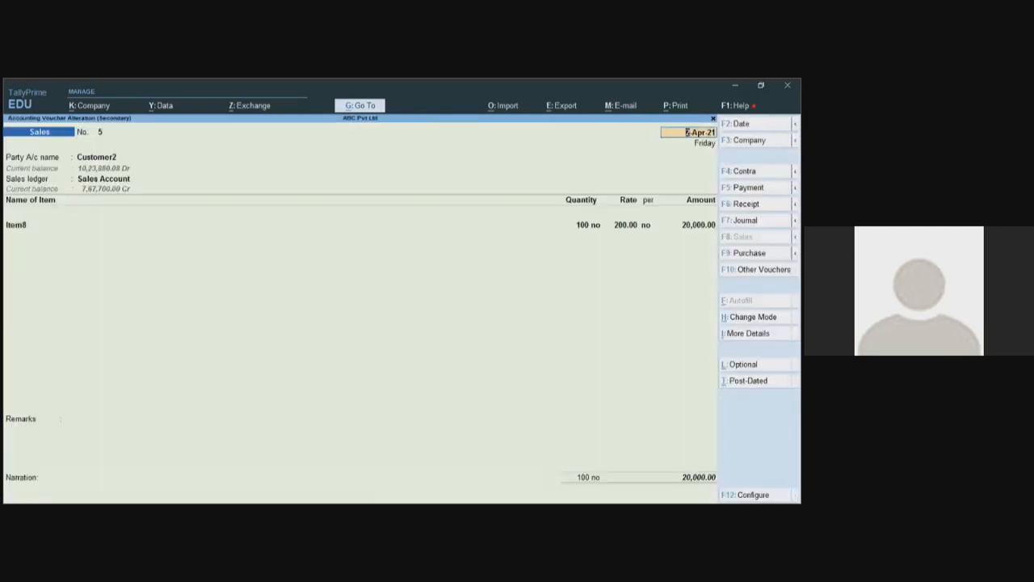
key(Escape)
key(y)
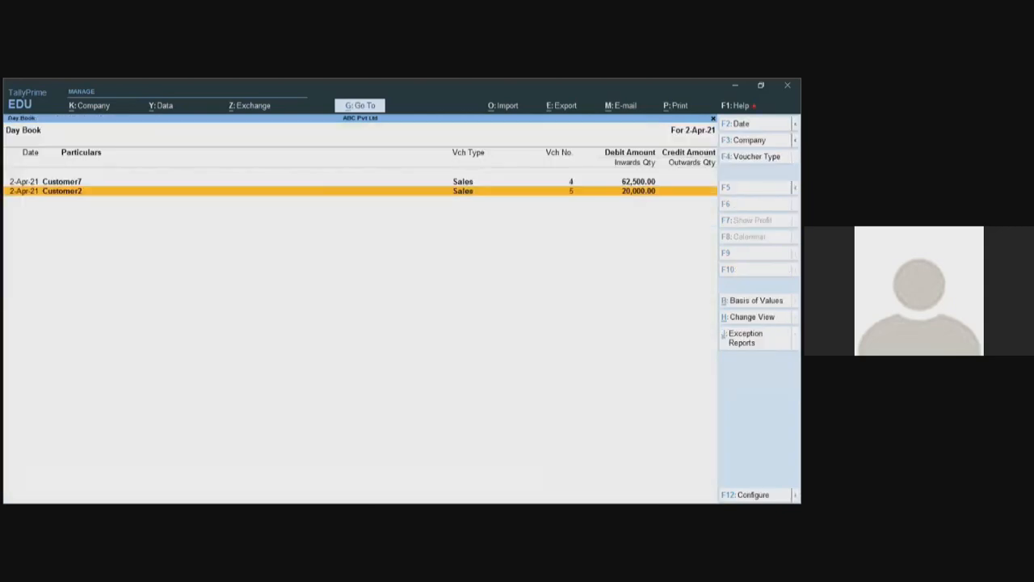
key(Escape)
key(Escape)
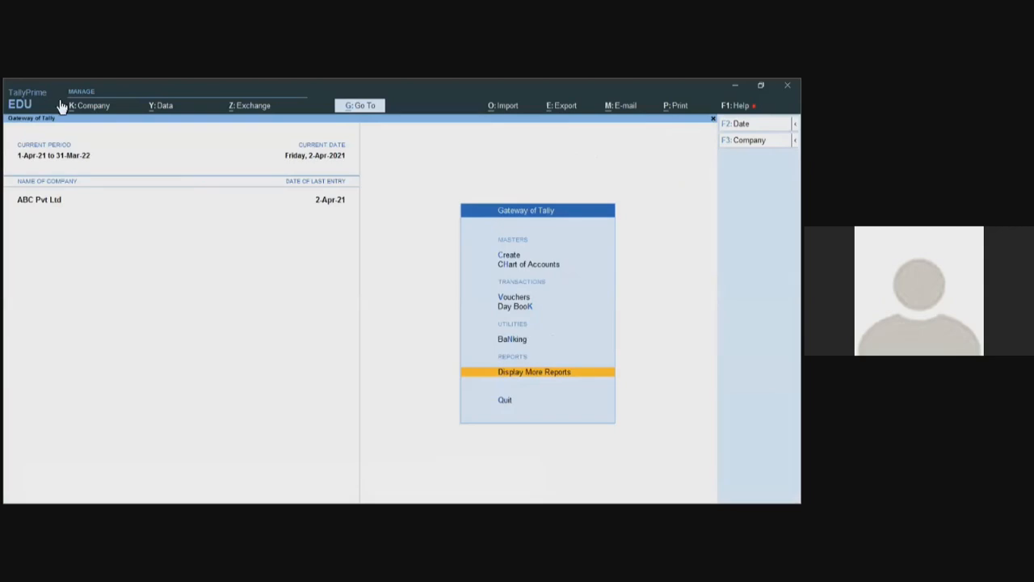
- Through Company > Change User, enter admin as the new username
click(89, 108)
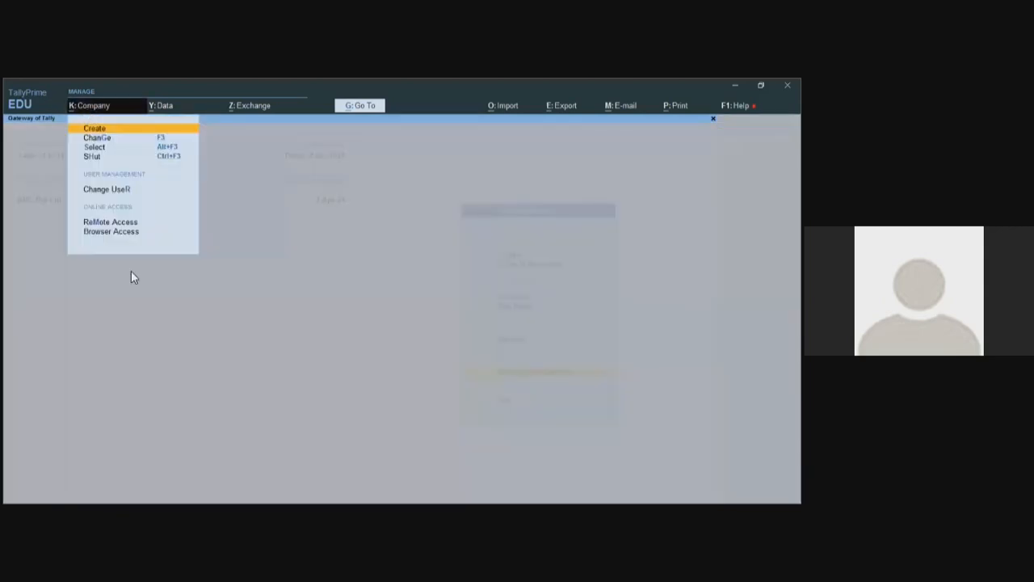
key(Down)
key(Down)
key(Down)
key(Down)
key(Return)
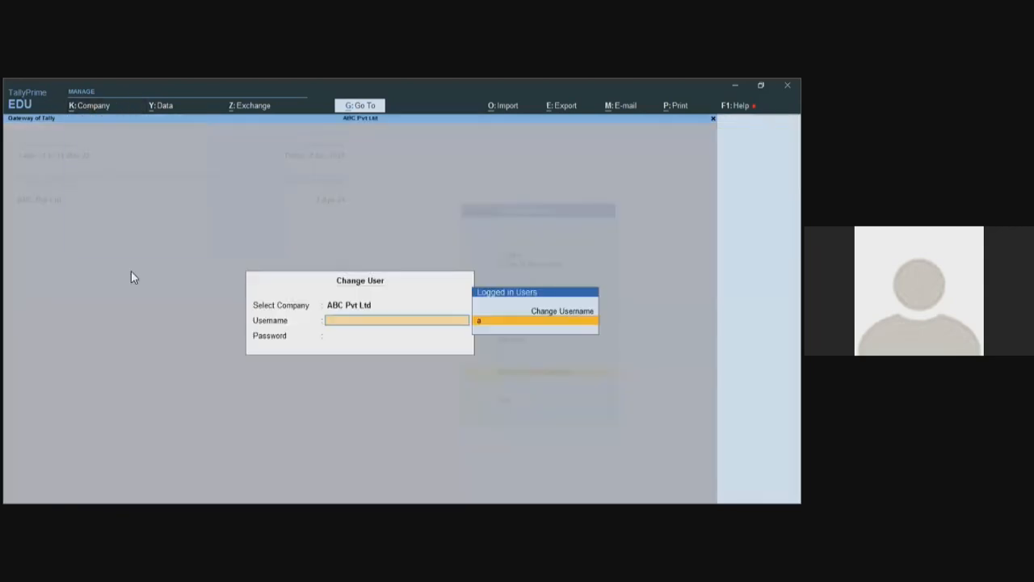
key(Up)
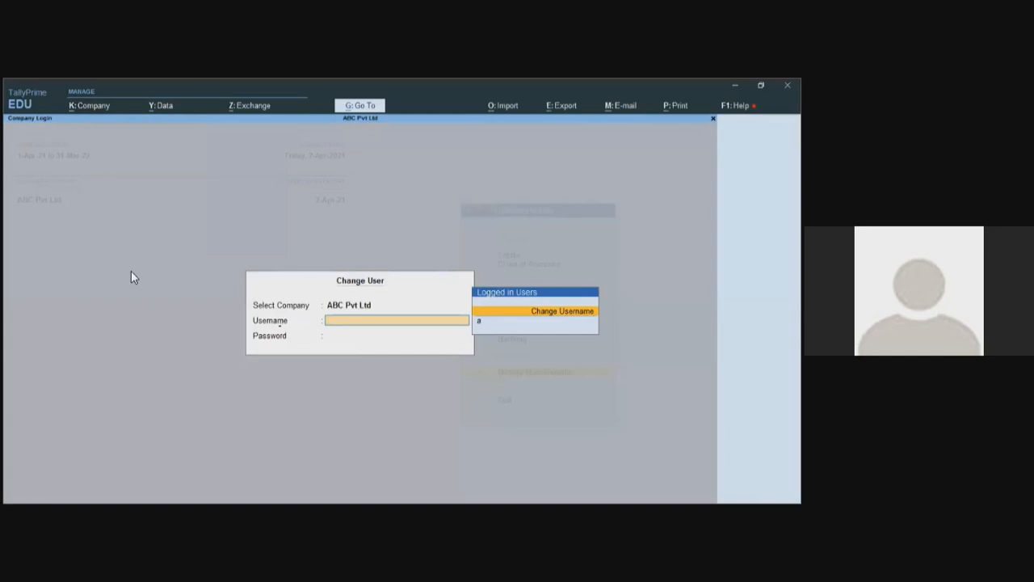
key(Return)
text(admin)
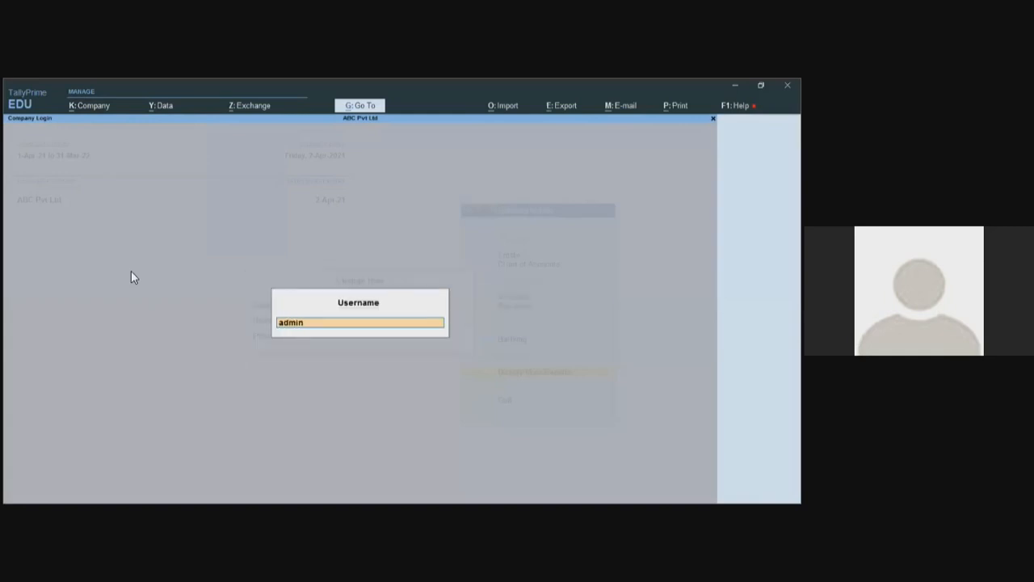
key(Return)
key(Return)
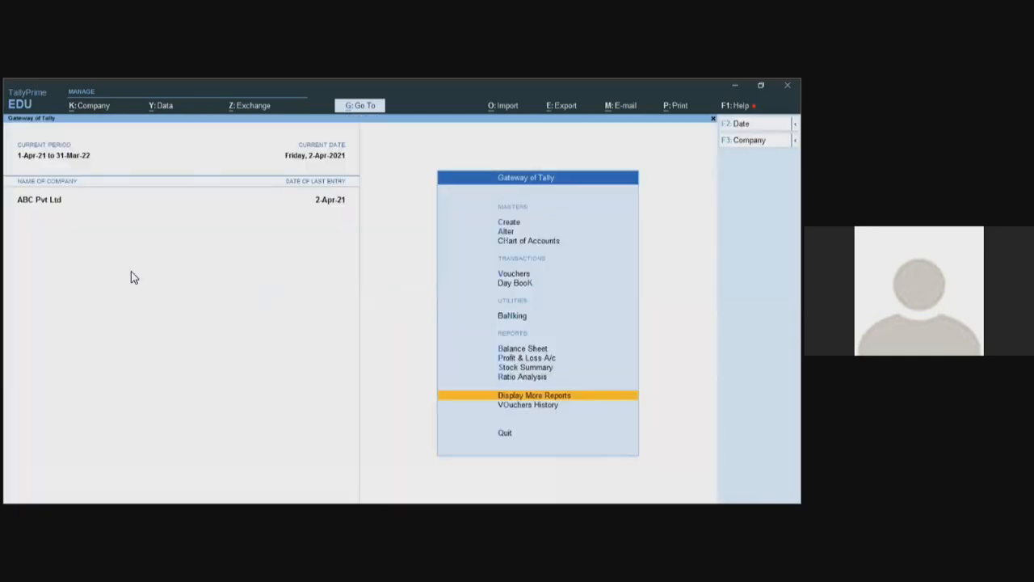
- Open the Vouchers History report, then back out to the full Gateway of Tally
key(Up)
key(Down)
key(Down)
key(Up)
key(Up)
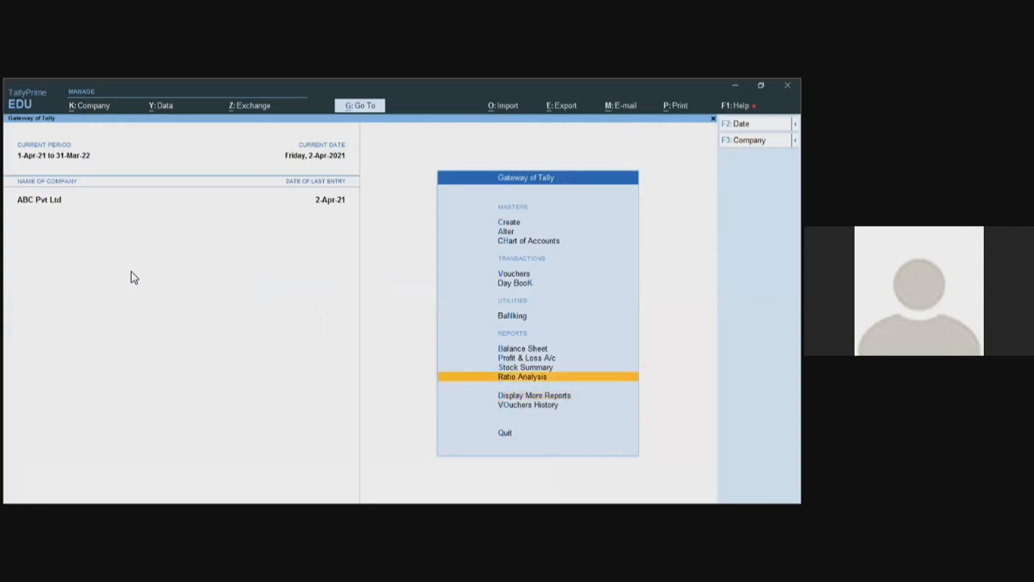
key(Down)
key(Down)
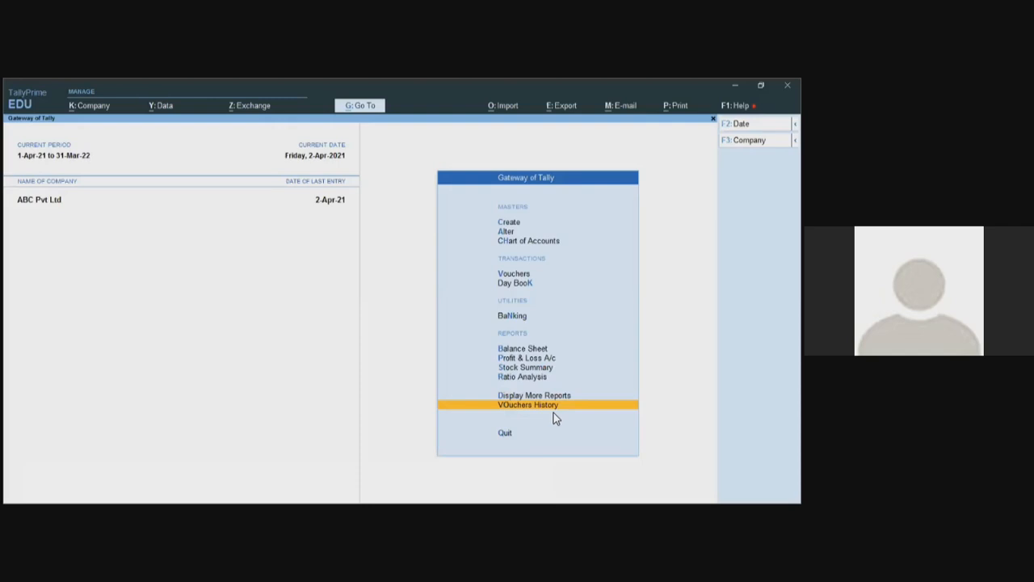
key(Return)
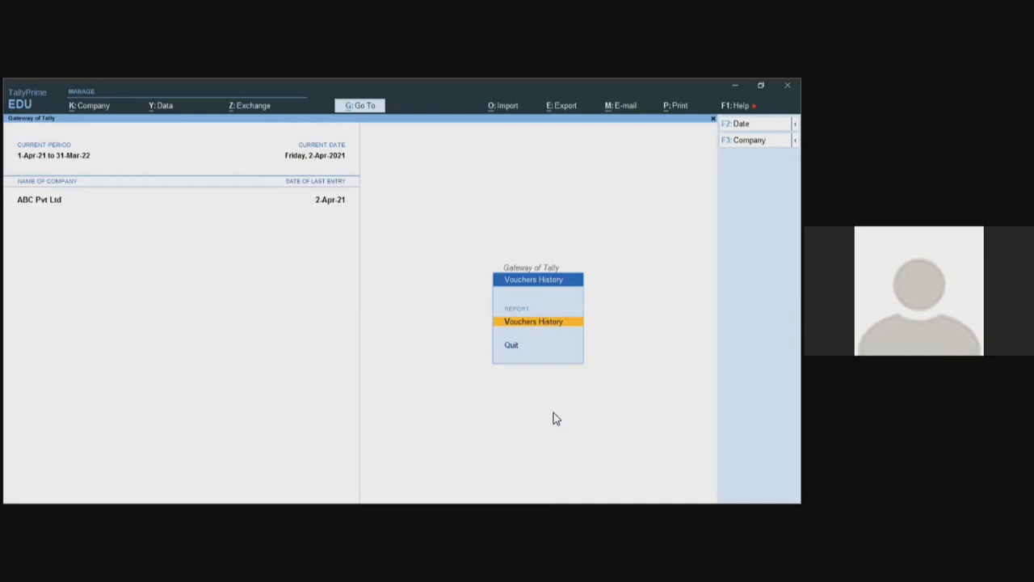
key(Escape)
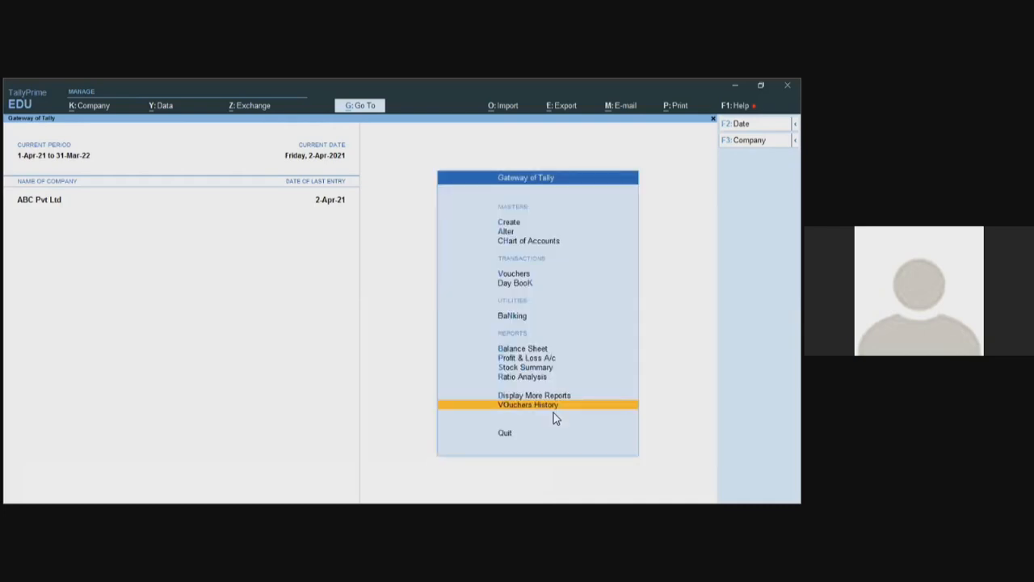
- Open Customer2's sales voucher No. 5 from the Day Book for alteration
key(k)
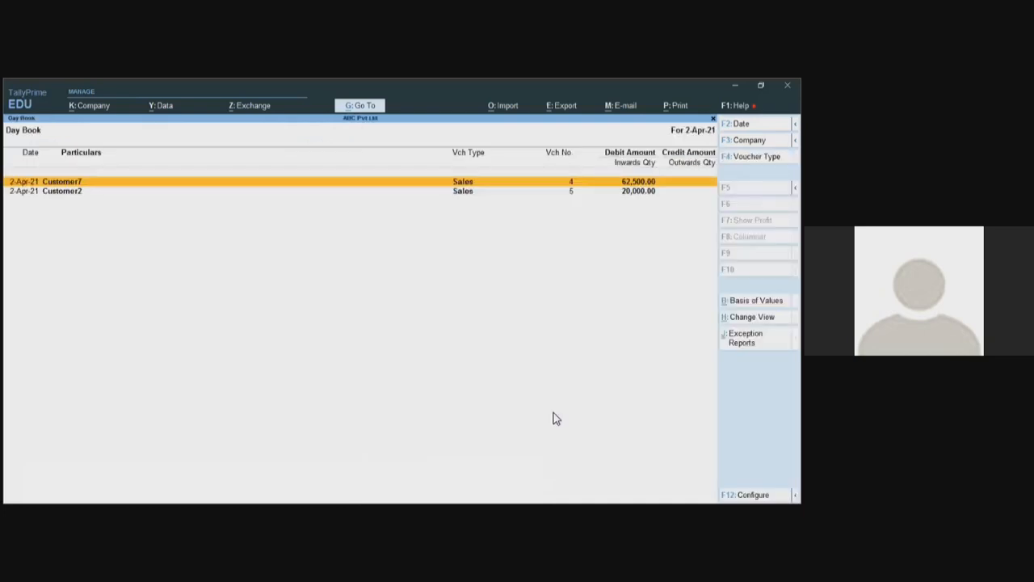
key(Down)
key(Return)
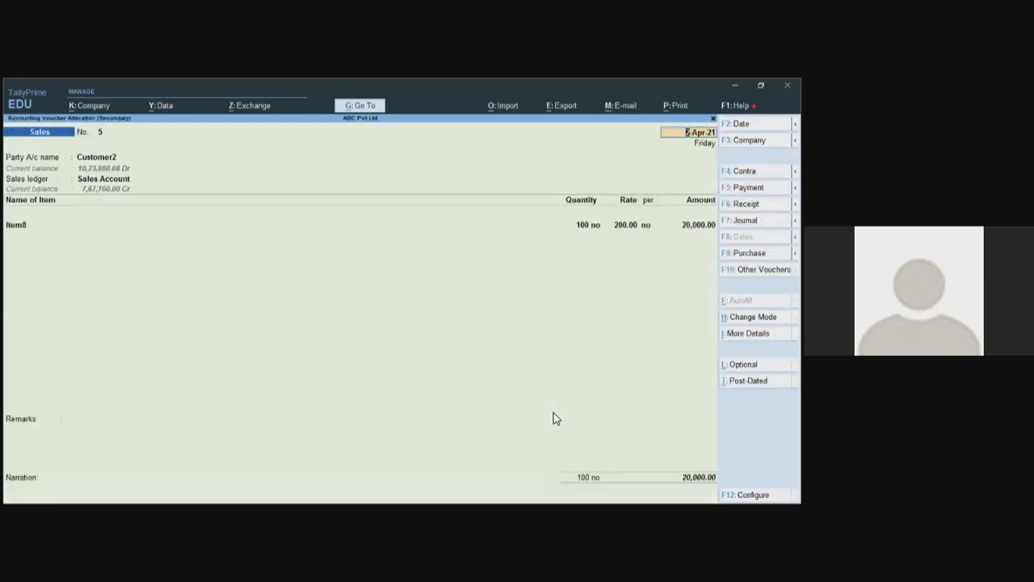
key(Return)
key(Return)
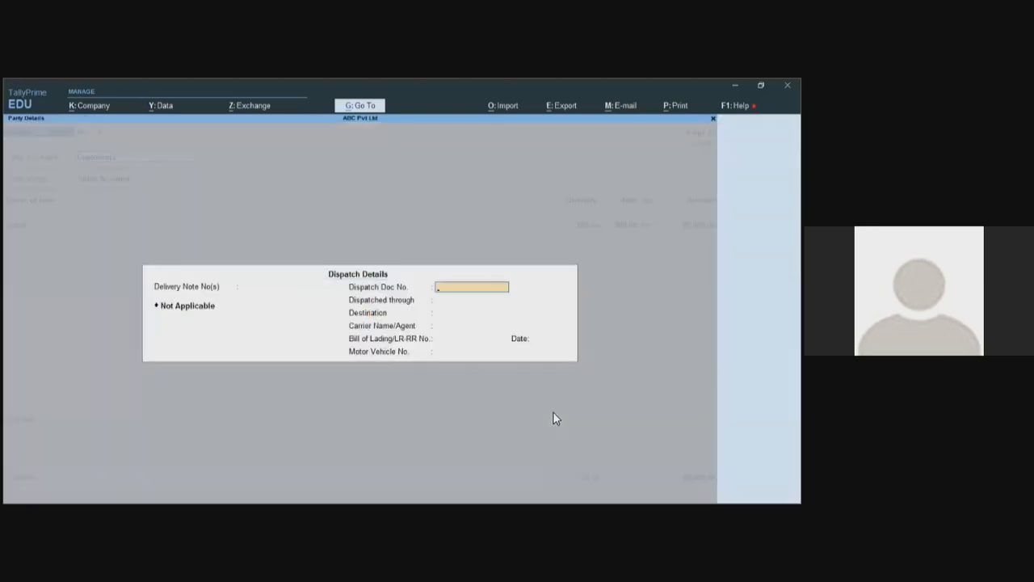
key(ctrl+a)
key(Return)
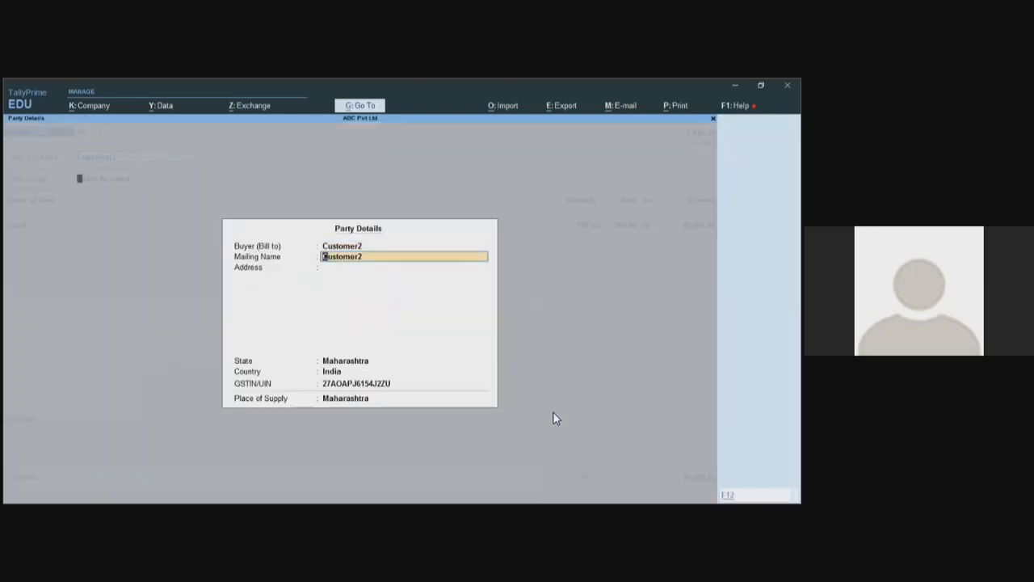
- Change Item8 to 150 no at rate 2,500, amounting to 3,75,000
key(ctrl+a)
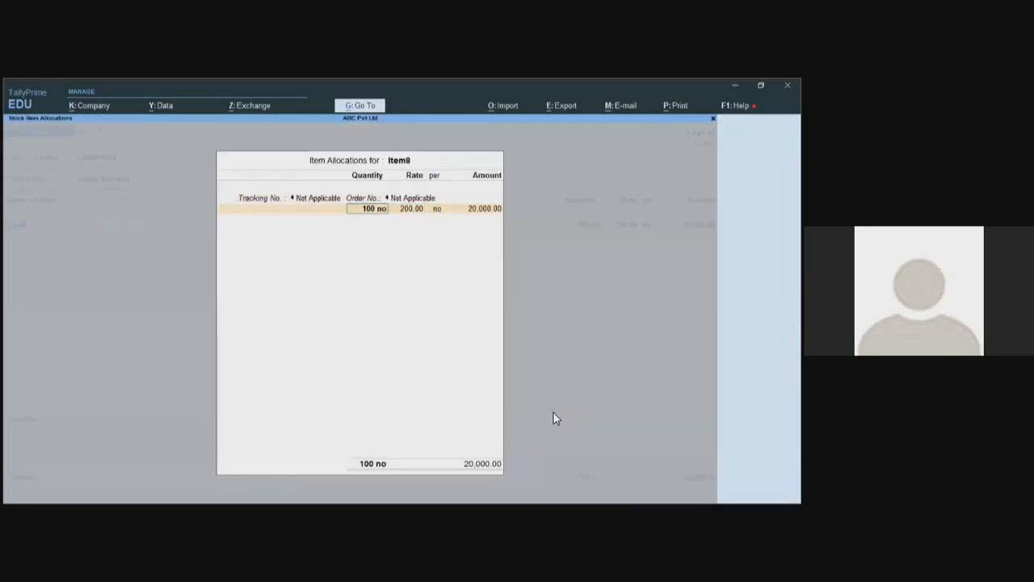
text(150)
key(Return)
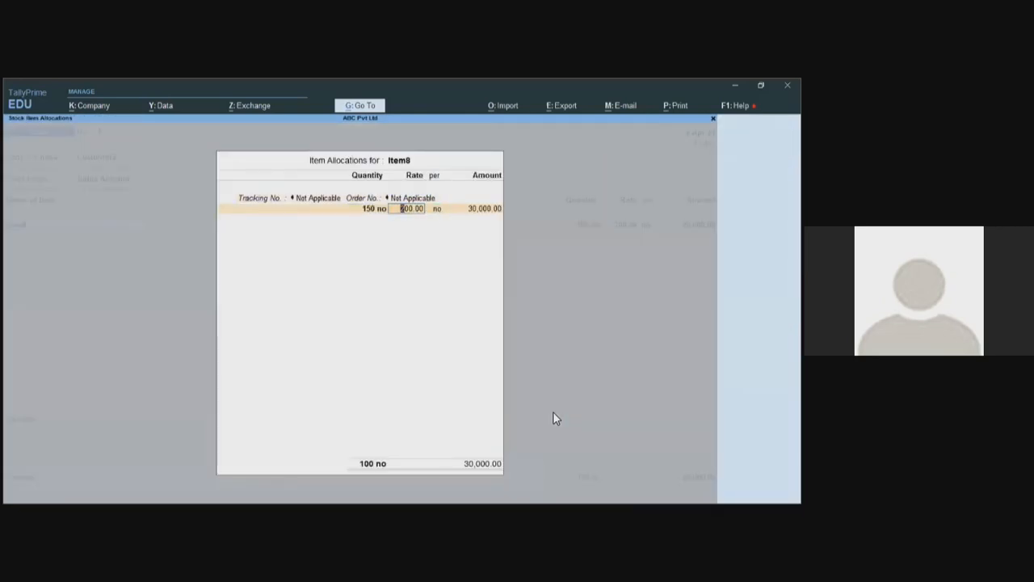
text(1)
text(2500)
key(Return)
key(Return)
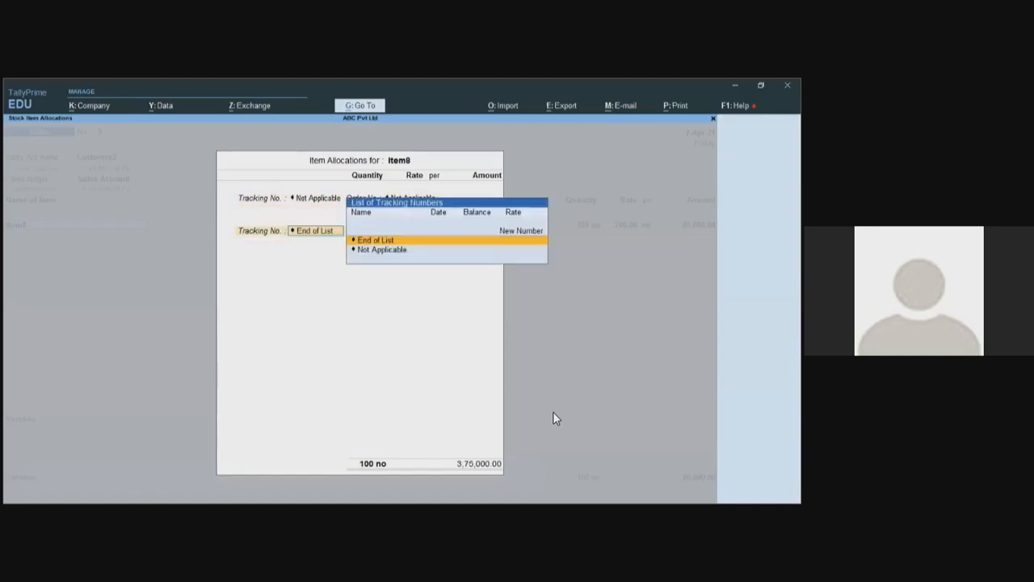
key(Return)
key(Return)
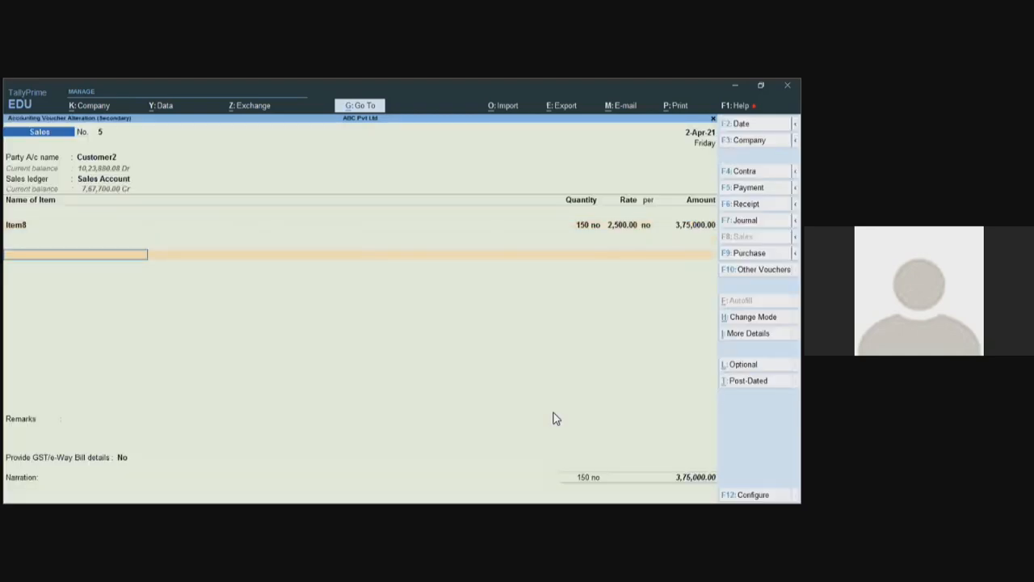
key(Return)
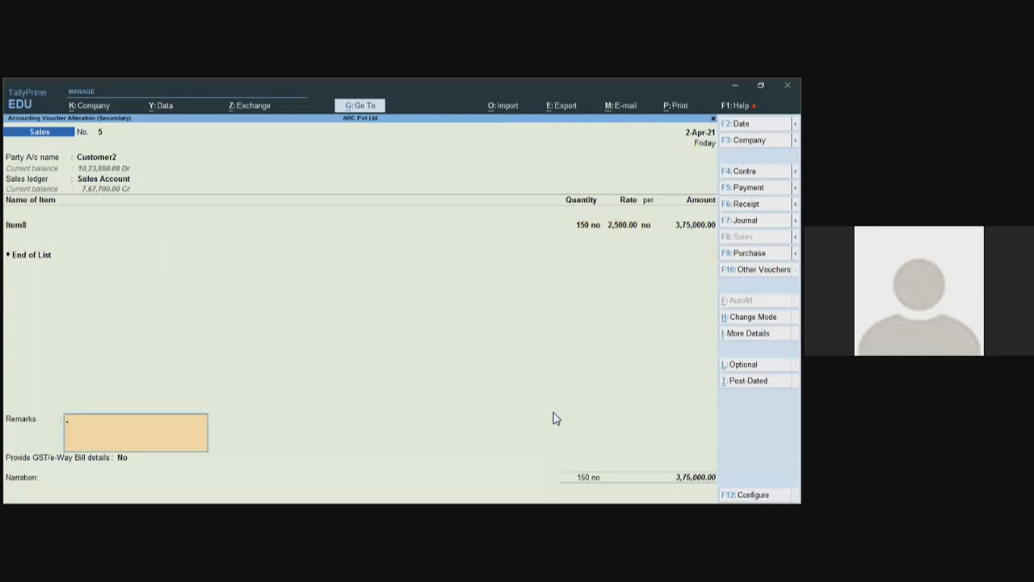
- Enter the required alteration remark 'qty & rate is chnged'
key(Return)
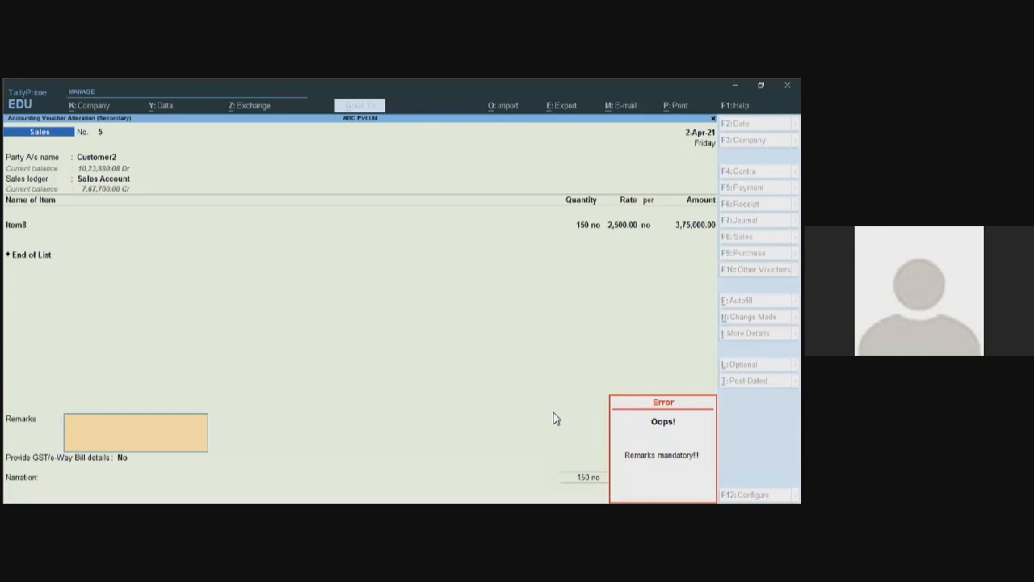
key(Escape)
text(qty &)
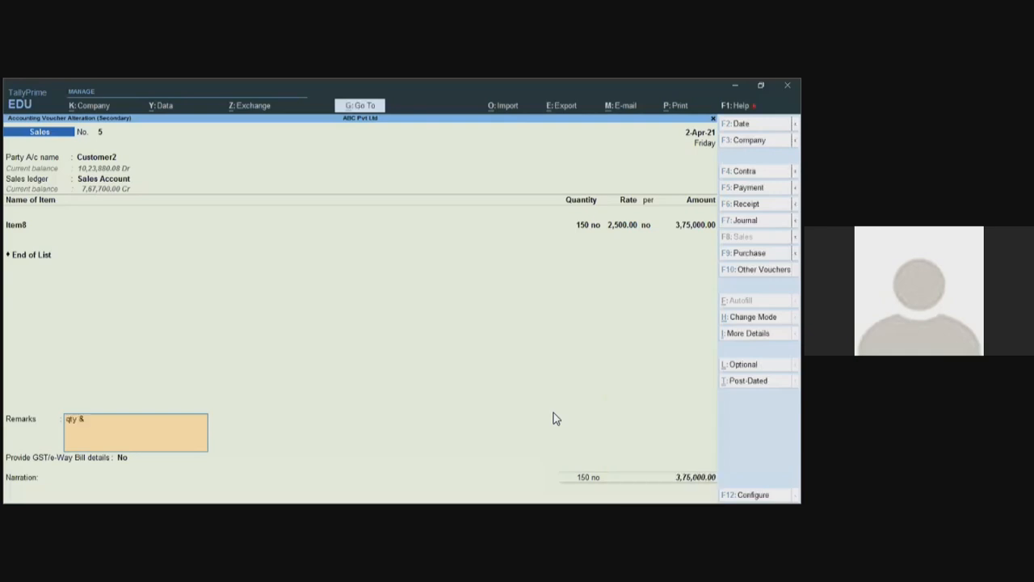
text( rate is chnged)
key(Return)
key(Return)
key(Return)
key(Return)
key(Return)
key(Return)
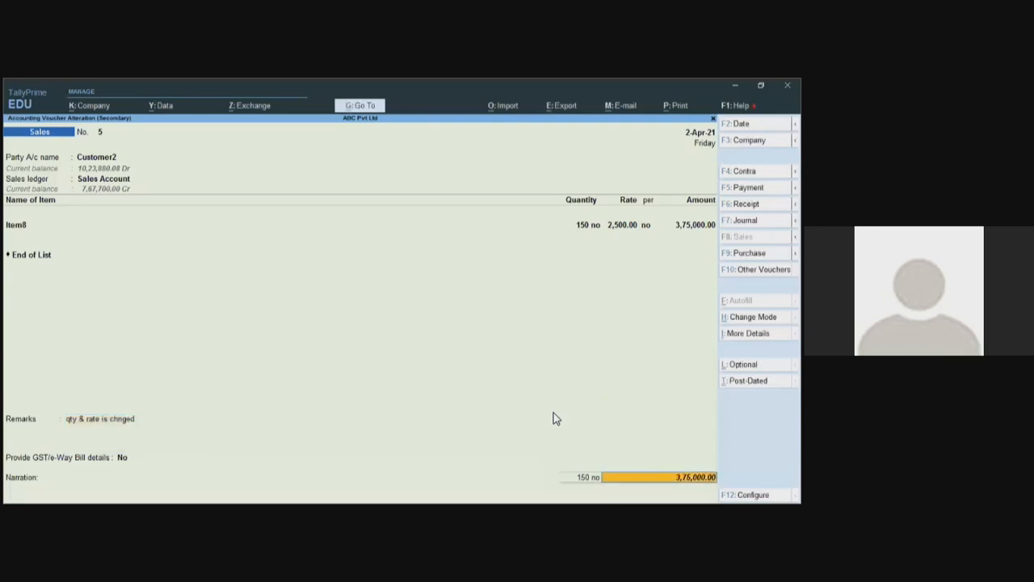
- Allocate the full 3,75,000 to Mumbai Branch, fixing the duplicate line, and clear the tax warning
key(Return)
key(Return)
key(Return)
key(Return)
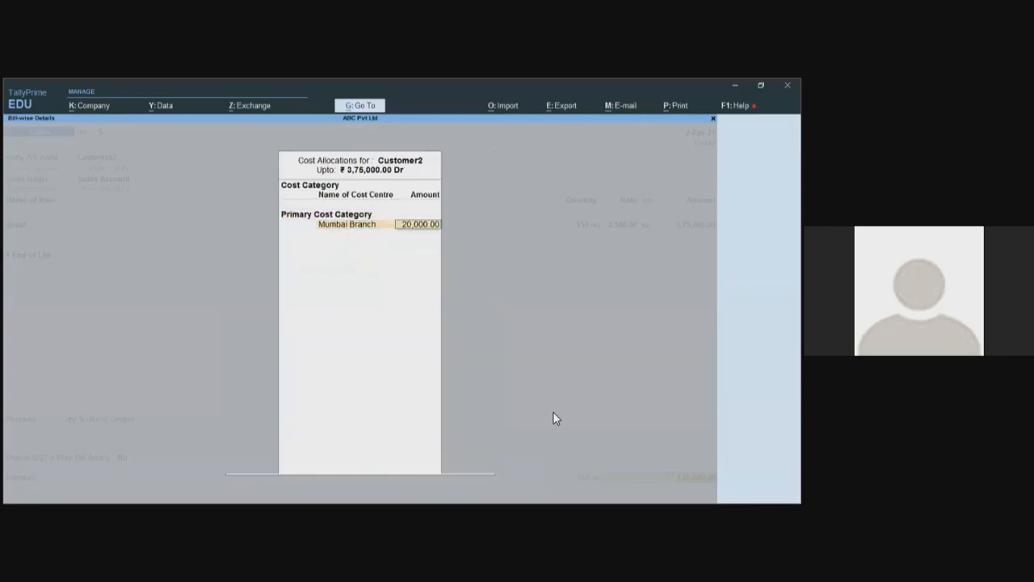
key(BackSpace)
key(BackSpace)
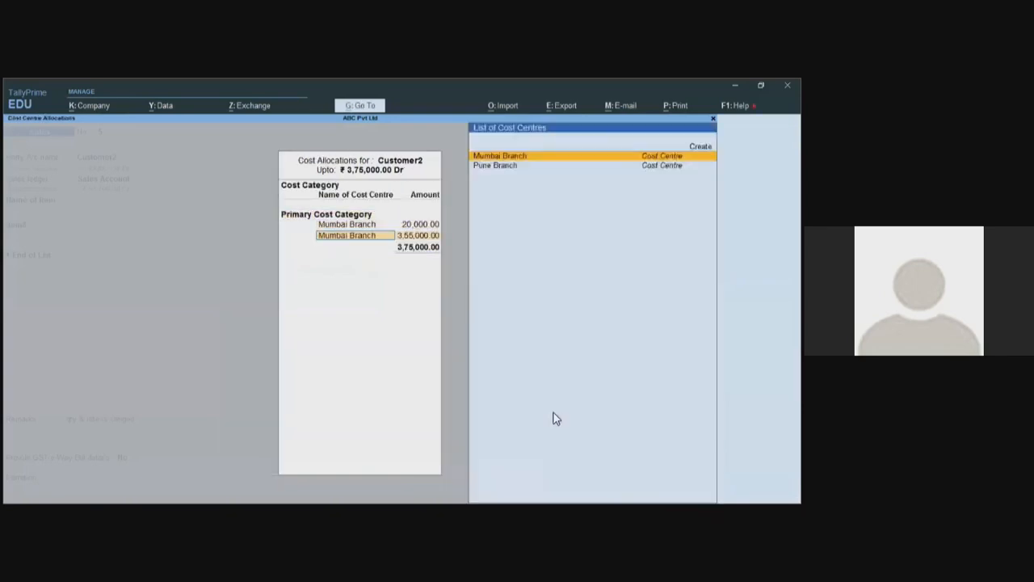
text(375000)
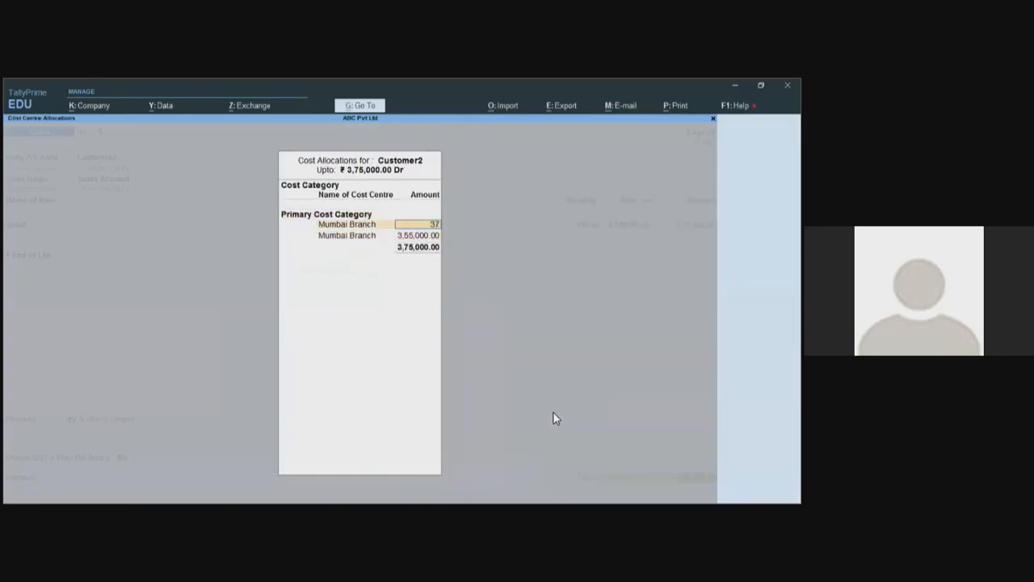
key(Return)
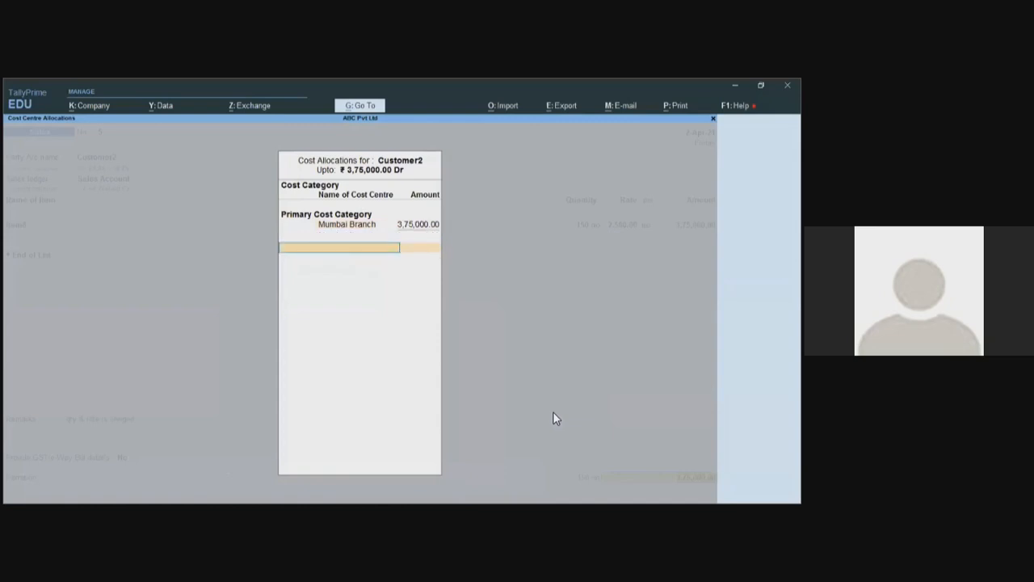
key(Return)
key(Return)
key(Return)
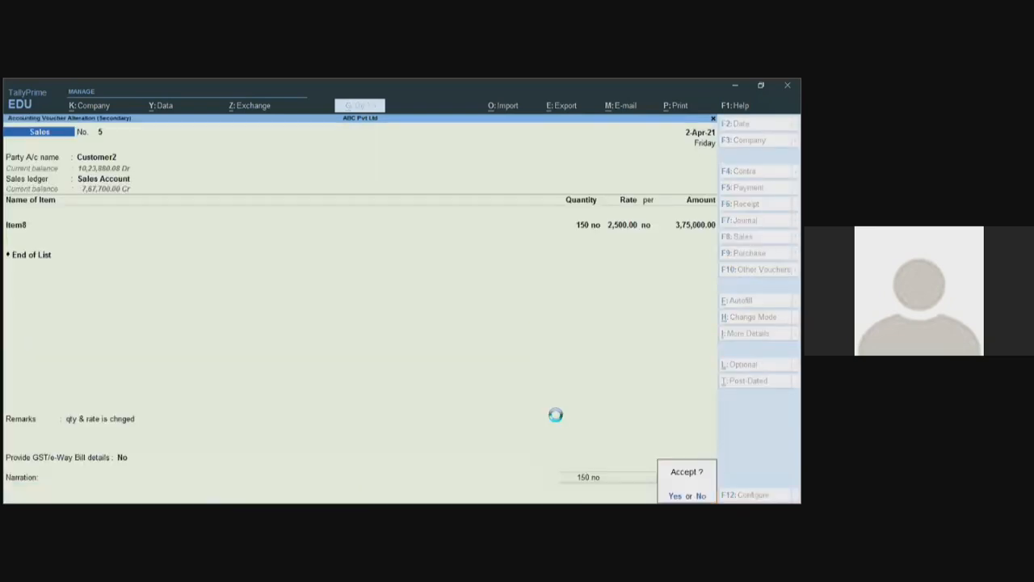
key(Return)
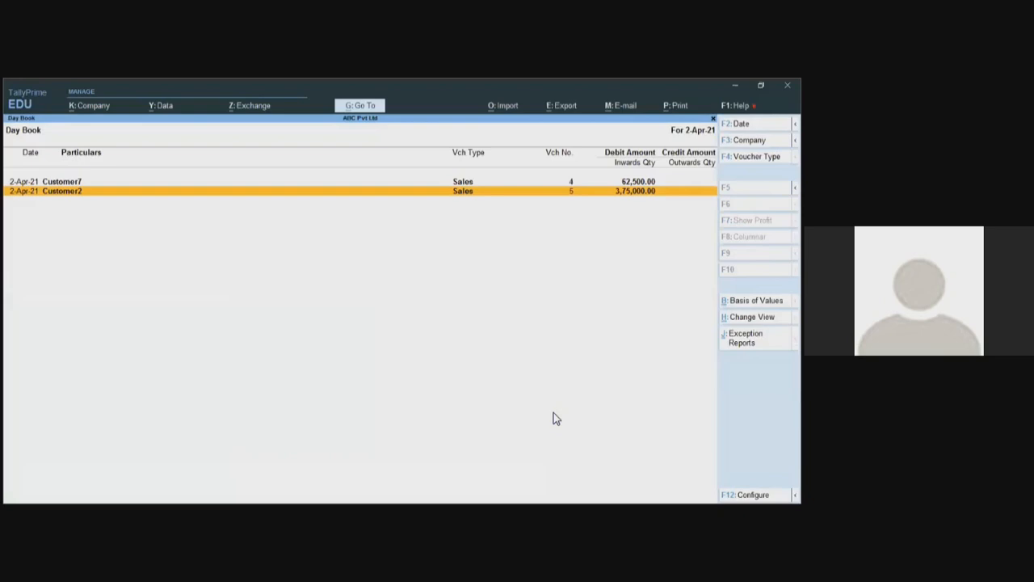
- Return to the Gateway and log in under the other user's name via Change User
key(Escape)
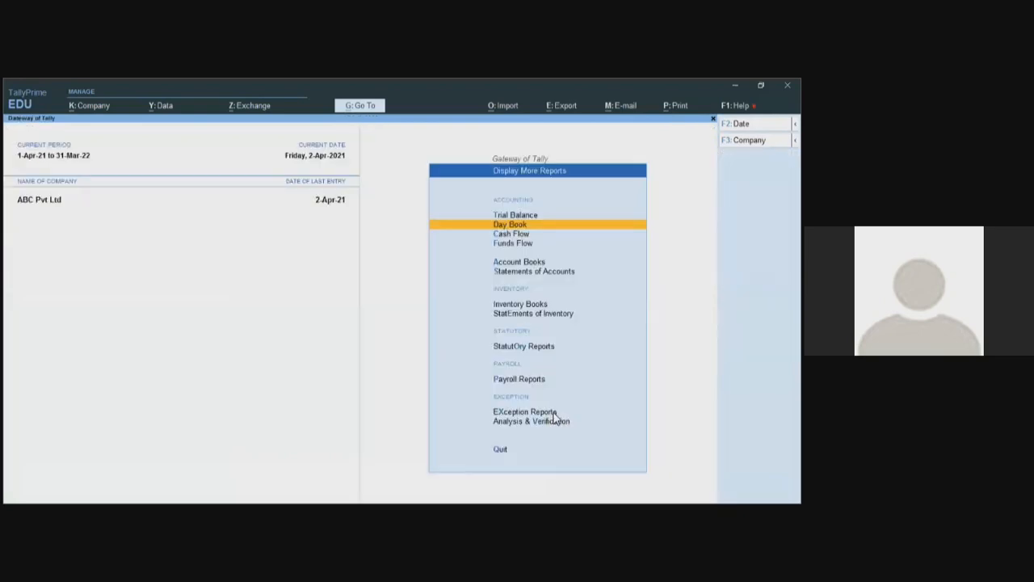
key(Escape)
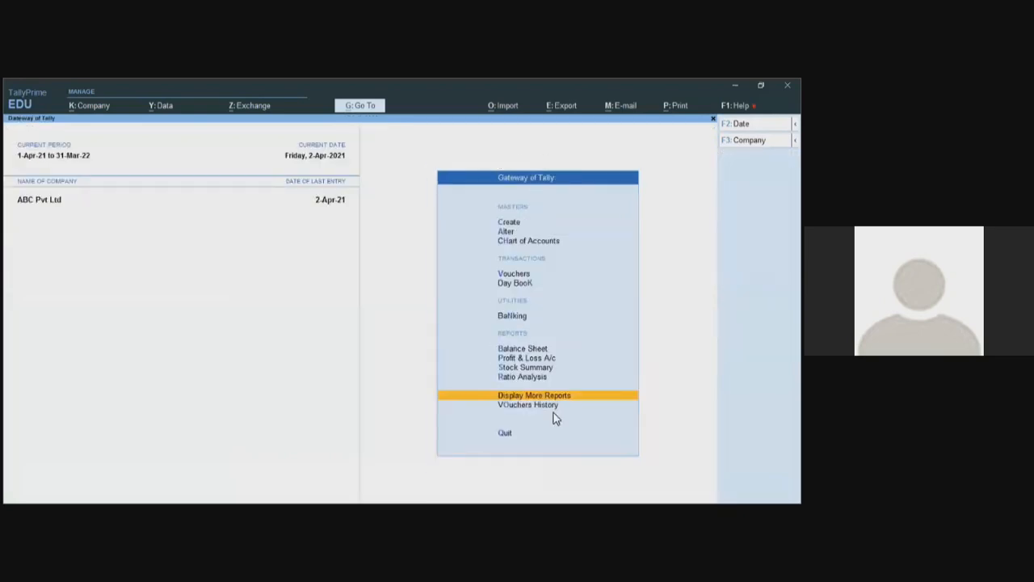
click(89, 106)
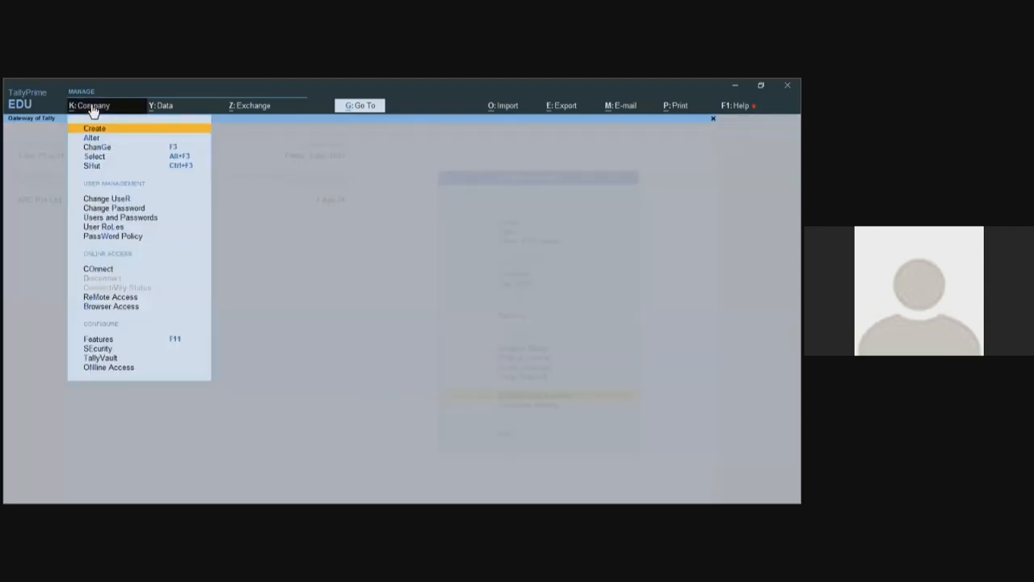
key(Down)
key(Down)
key(Down)
key(Down)
key(Down)
key(Return)
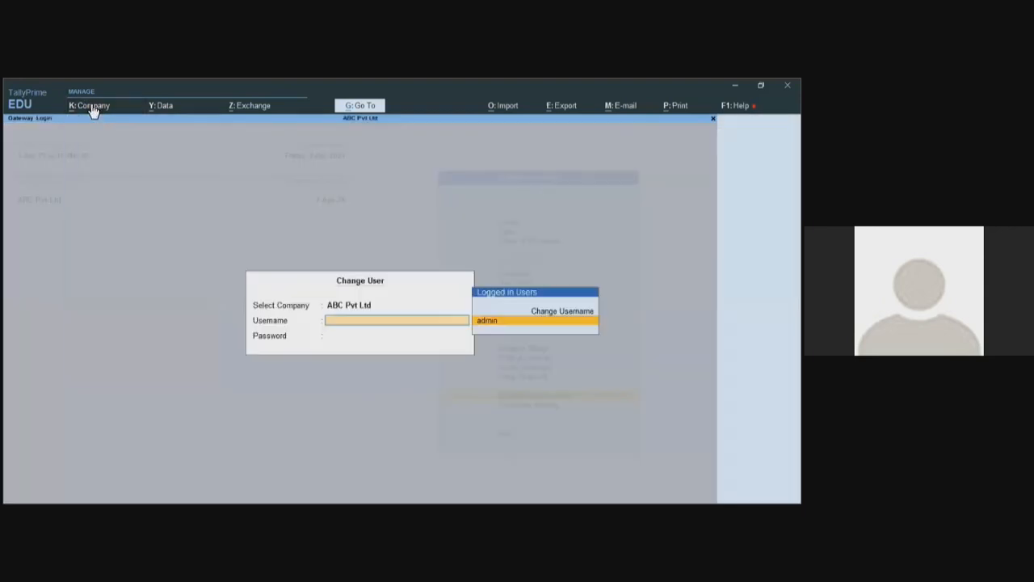
key(Up)
key(Return)
text(b)
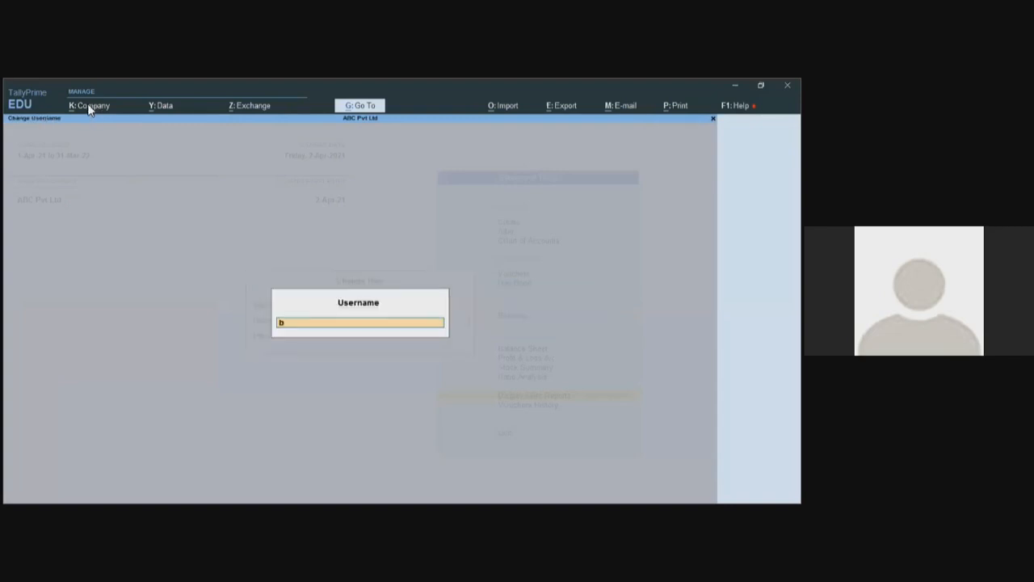
key(Return)
key(Escape)
key(Escape)
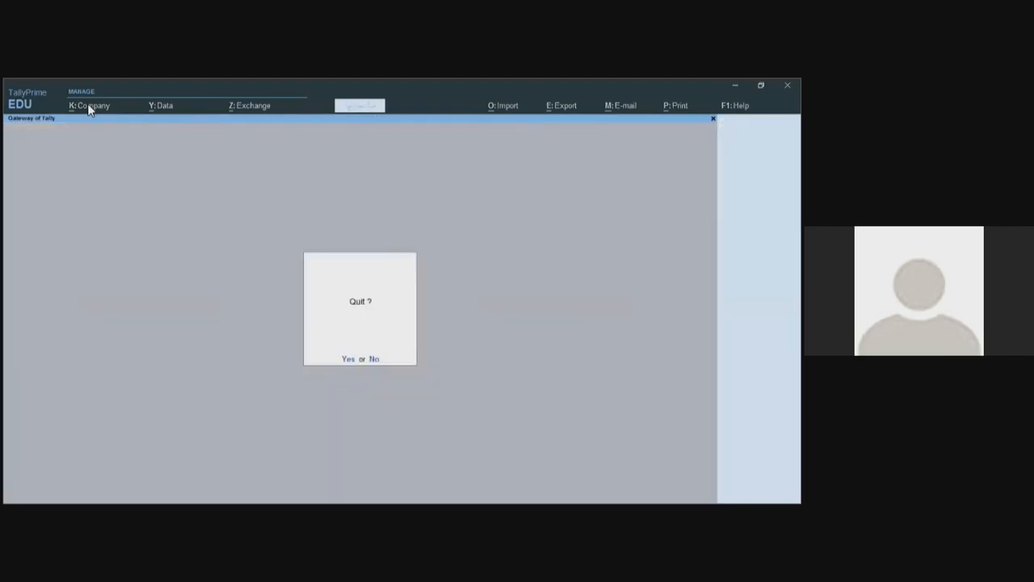
- Open sales voucher No. 5 from the Day Book and set Item8's rate to 5,000
key(n)
key(d)
key(d)
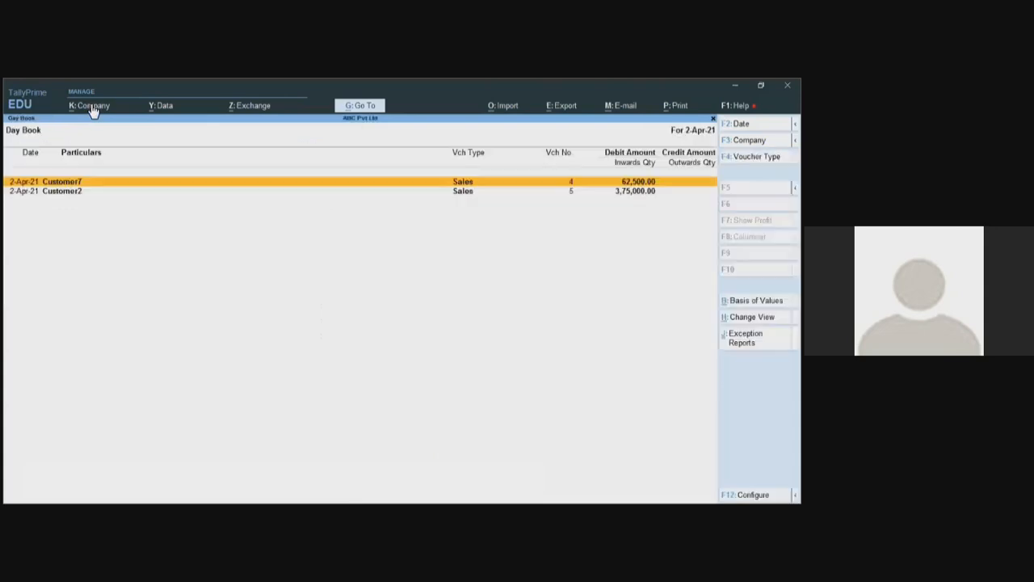
key(Down)
key(Return)
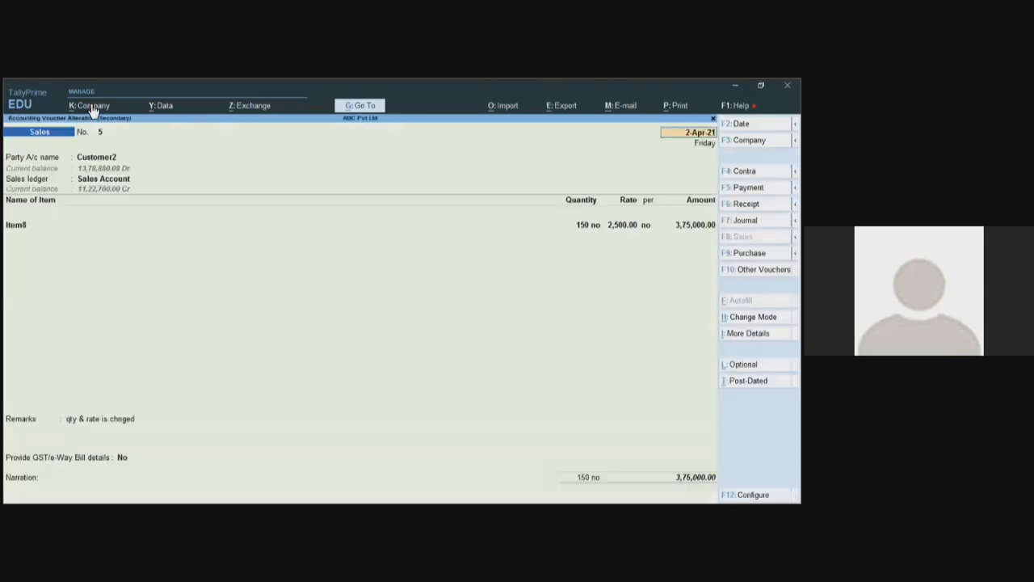
click(31, 232)
key(Return)
key(Return)
key(Return)
key(Return)
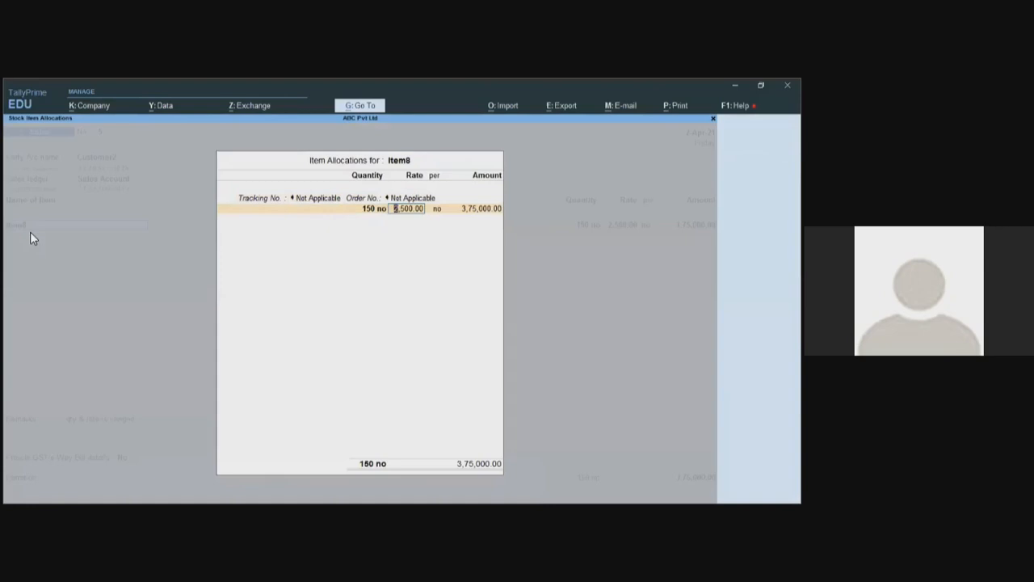
text(5000)
key(Return)
key(Return)
key(Return)
key(Return)
key(Return)
key(Return)
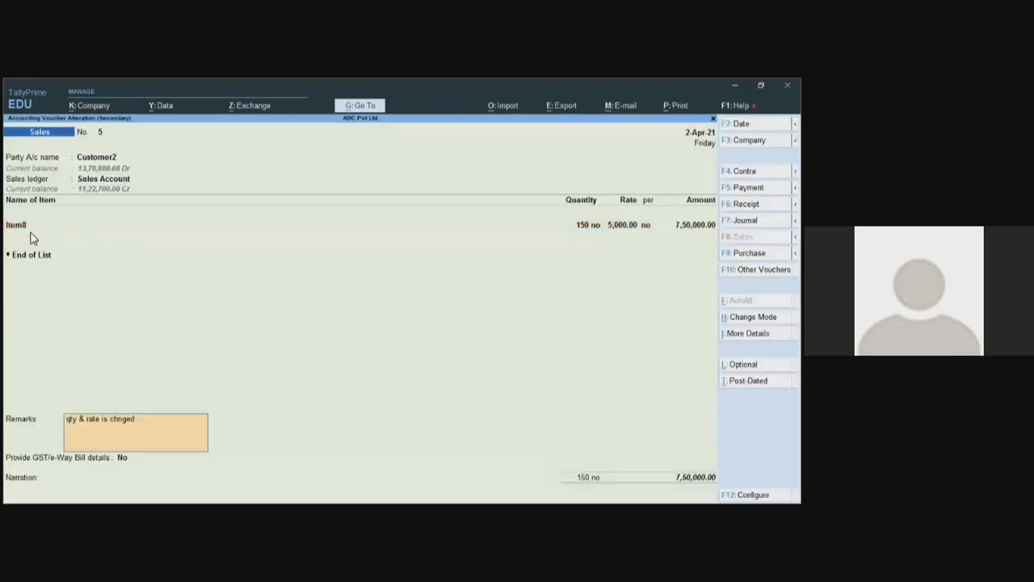
- Replace the voucher remark with 'rate chnge'
key(BackSpace)
key(space)
text(rate chnge)
key(Return)
- Allocate 7,50,000 to Mumbai Branch, save the voucher, and return to the Gateway
key(Return)
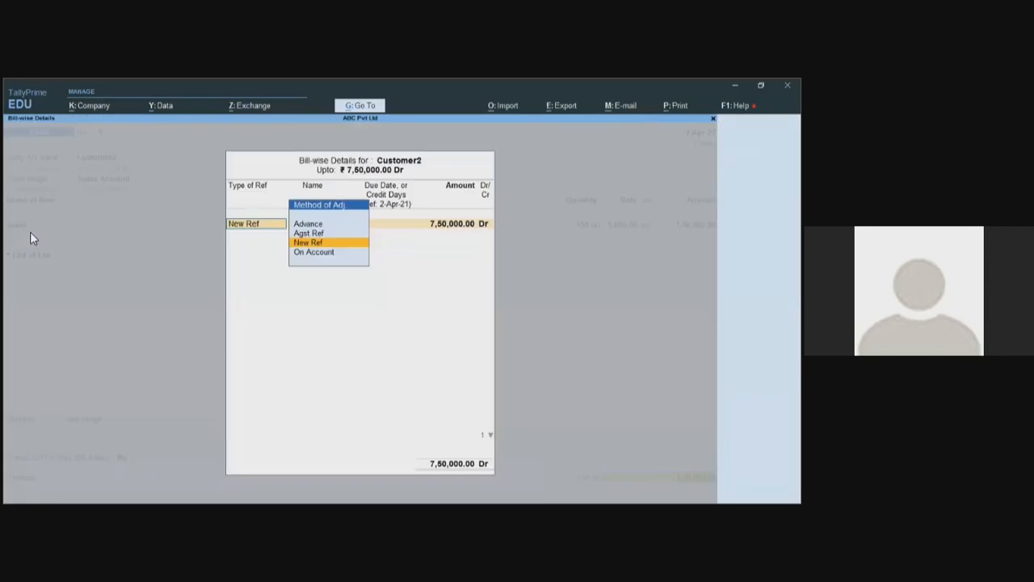
key(Return)
key(Return)
key(Return)
key(Return)
key(Return)
key(Return)
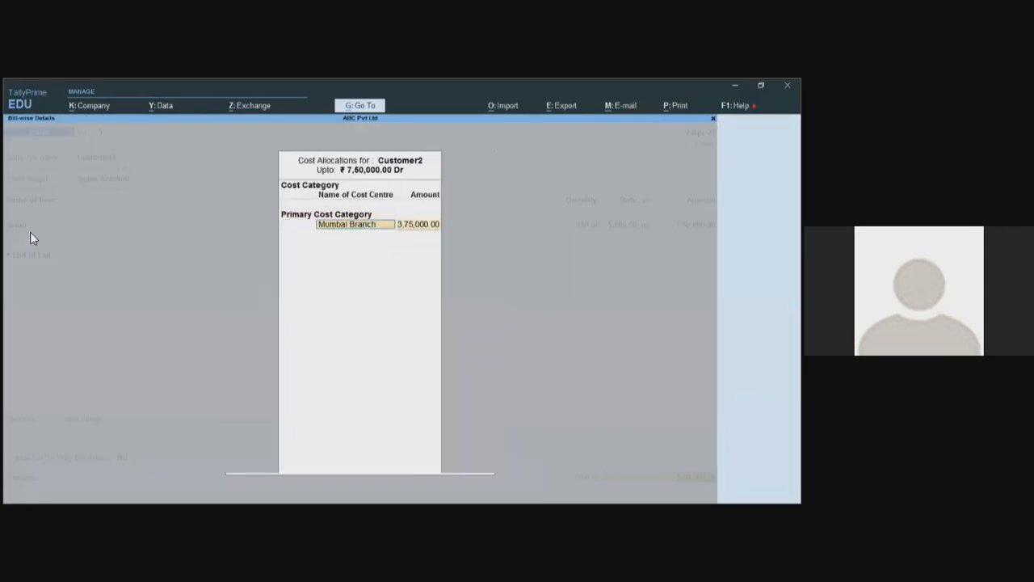
key(Return)
text(7,50,000)
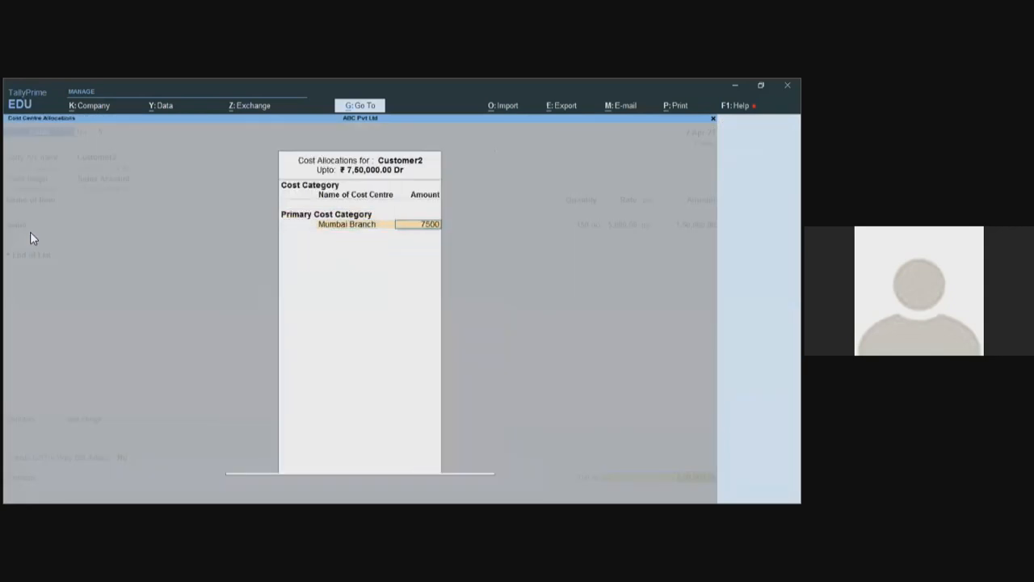
key(Return)
key(Return)
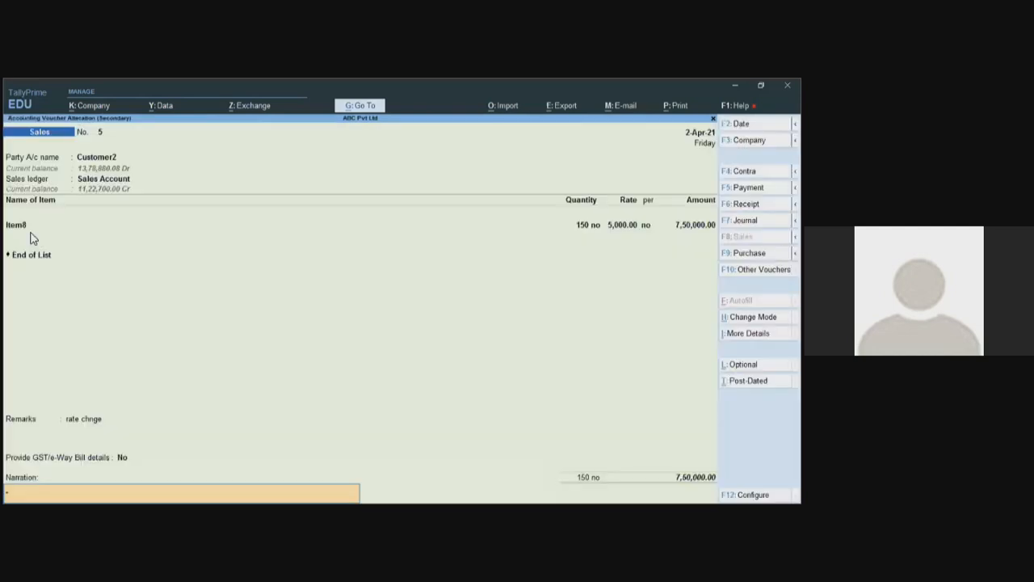
key(Return)
key(Return)
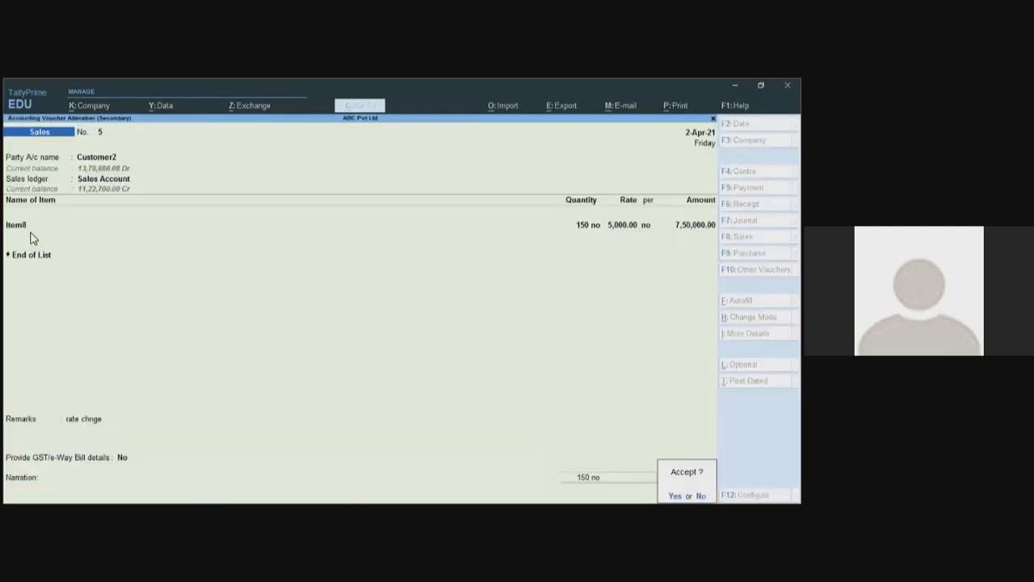
key(y)
key(Escape)
key(Escape)
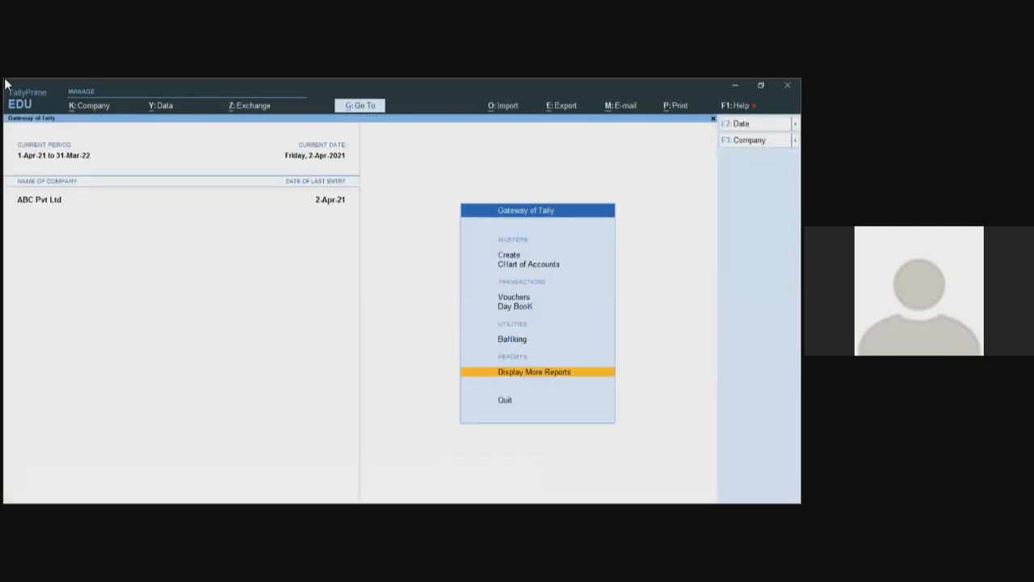
- Switch back to the admin user, entering its password
click(91, 105)
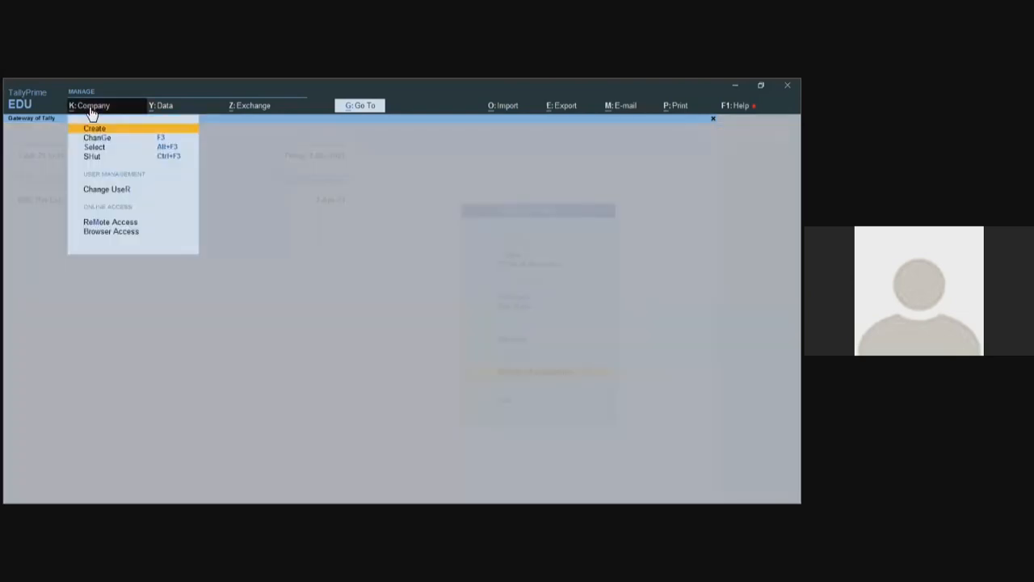
key(Down)
key(Down)
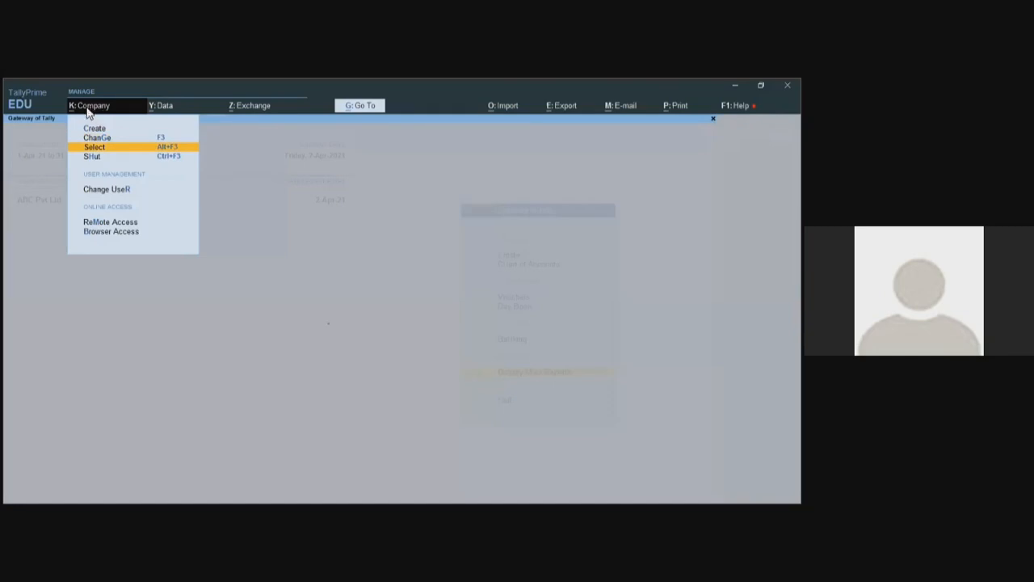
text(radmin)
key(Return)
text(****)
key(Return)
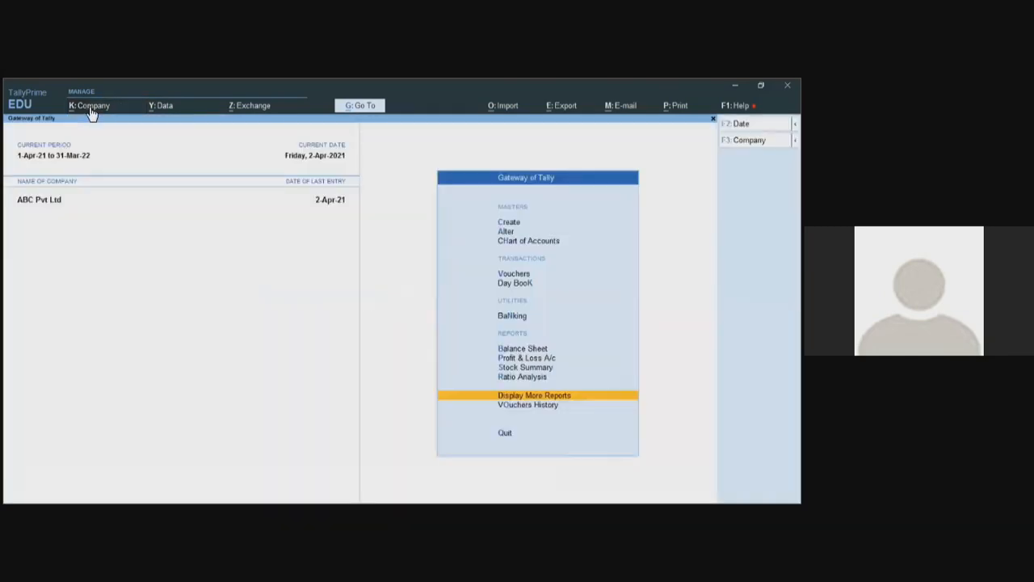
- Start the Vouchers History report, bringing up its 2-4-2021 period configuration
key(Down)
key(Return)
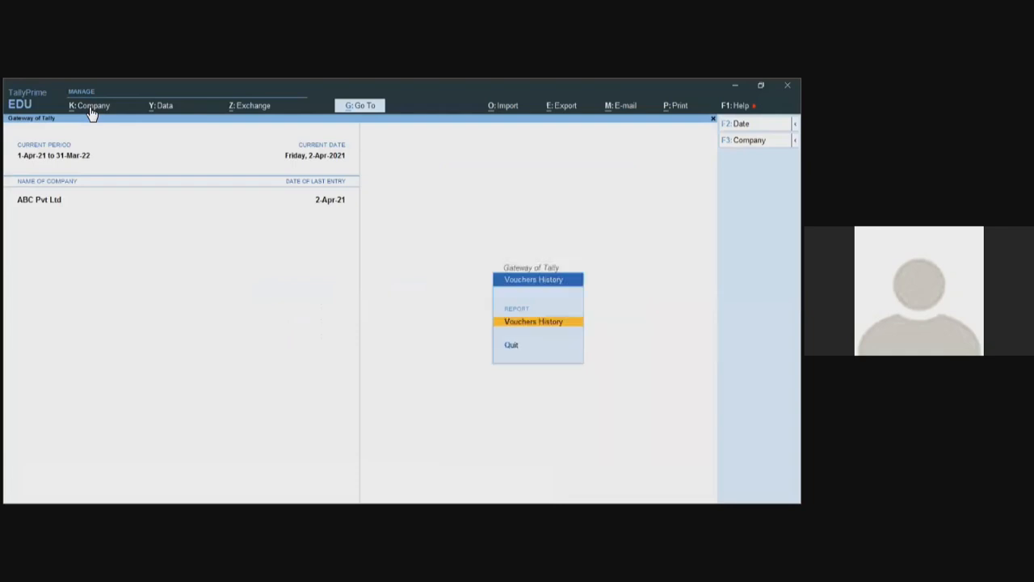
key(Return)
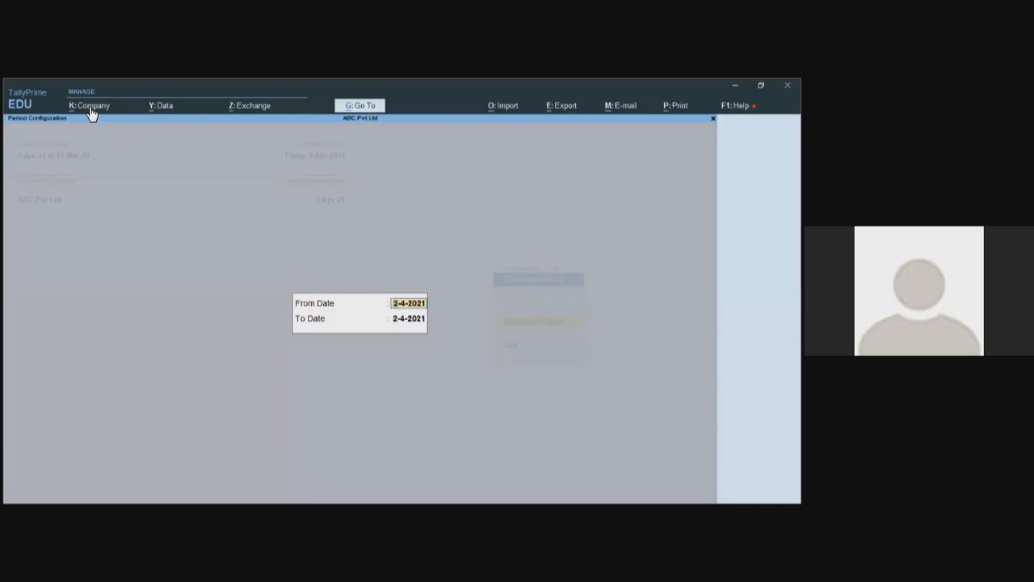
- Show the detailed Vouchers History for 2-4-2021, review Customer2's creation and alteration lines, then close it
key(Return)
key(Return)
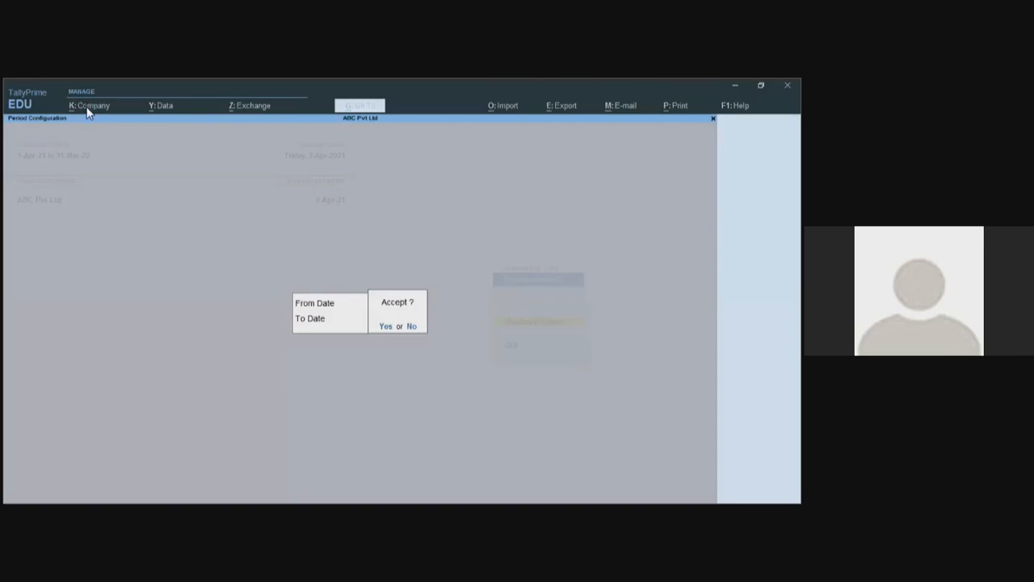
key(Return)
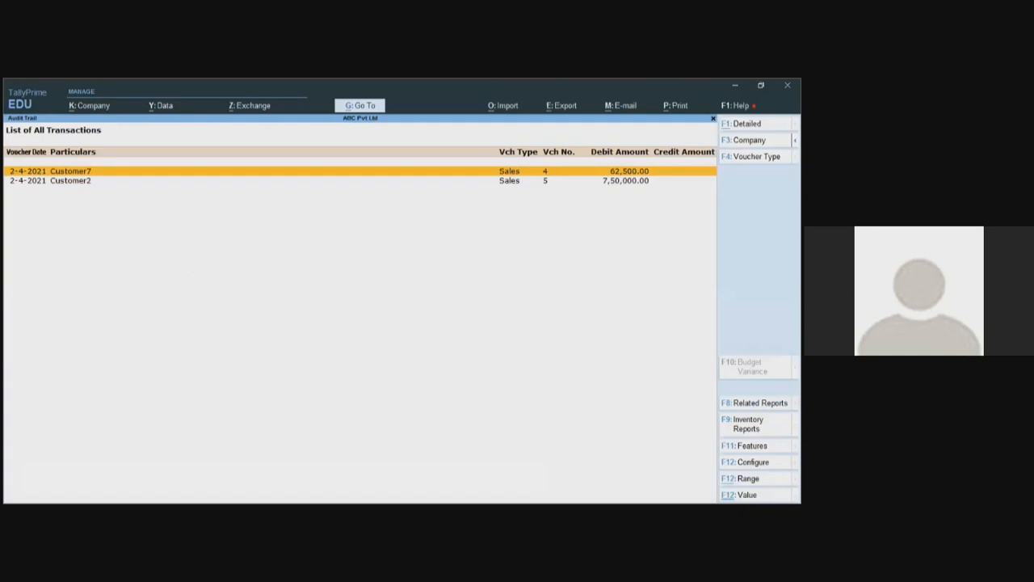
key(alt+F1)
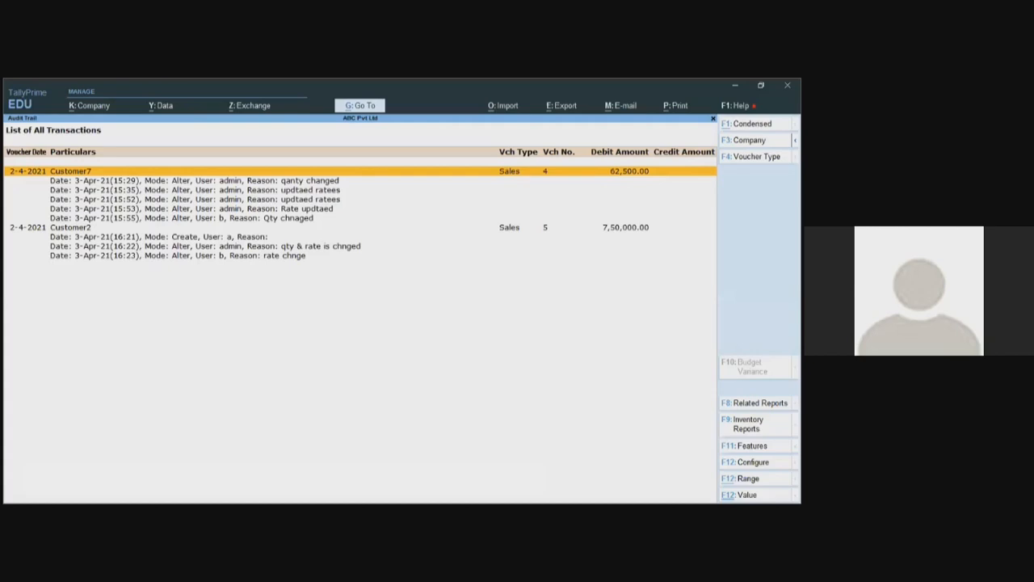
key(Down)
key(Down)
key(Down)
key(Down)
key(Down)
key(Down)
key(Down)
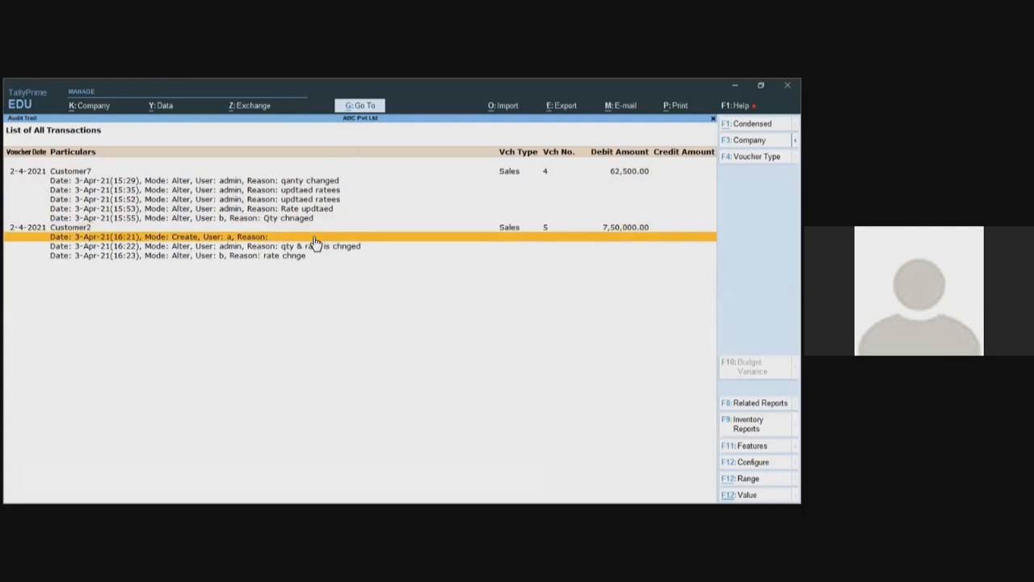
click(185, 248)
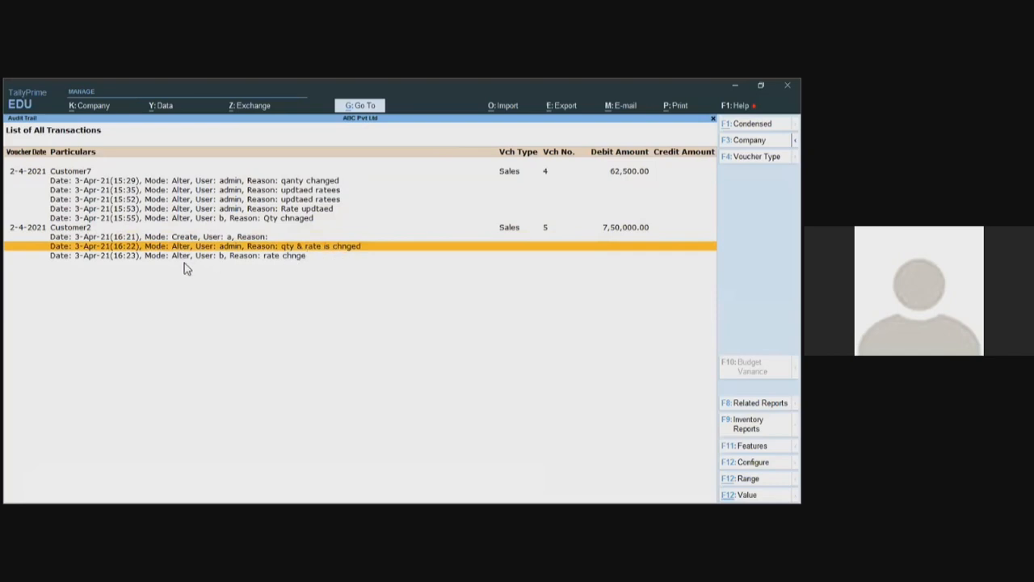
key(Down)
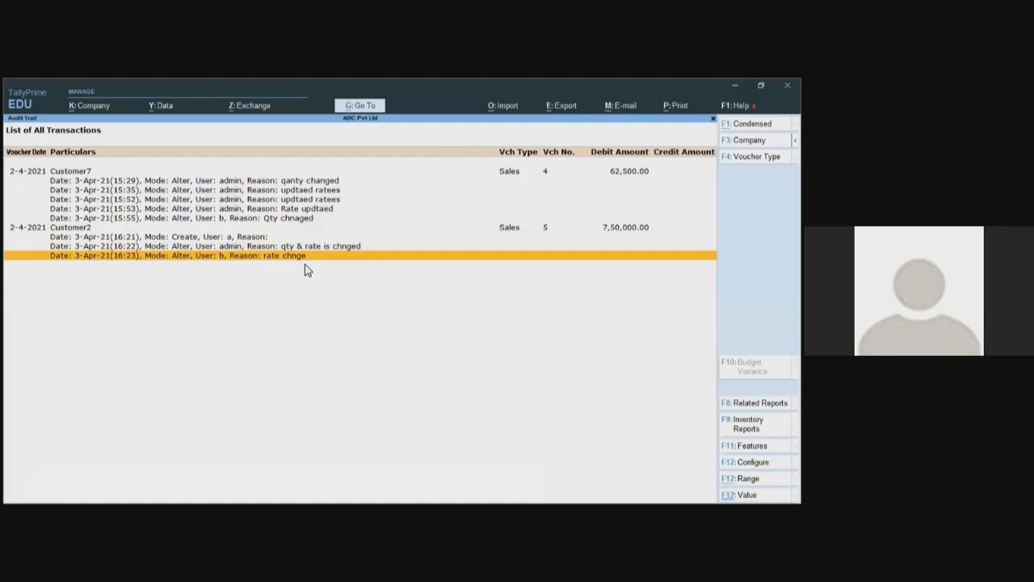
key(Up)
key(Up)
key(Up)
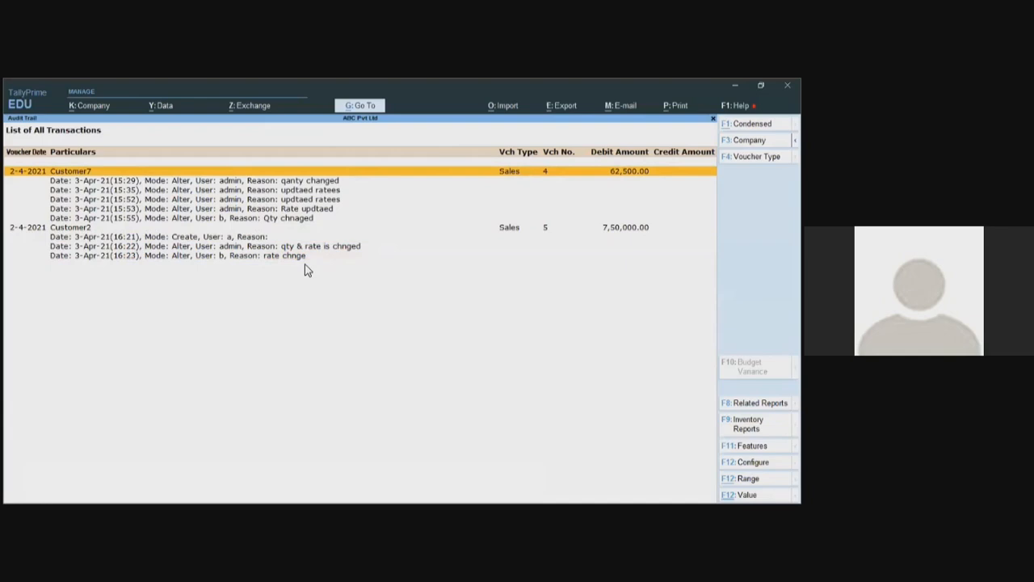
key(Escape)
- Change the Vouchers History period to start 1-4-2021 and expand it to the detailed view
key(alt+F2)
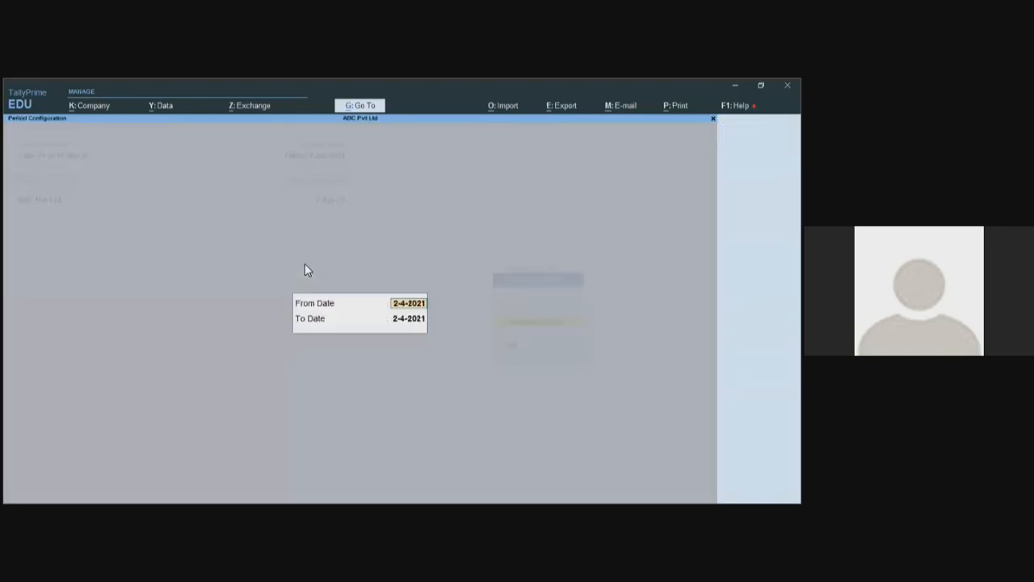
text(1-4-21)
key(Return)
key(Return)
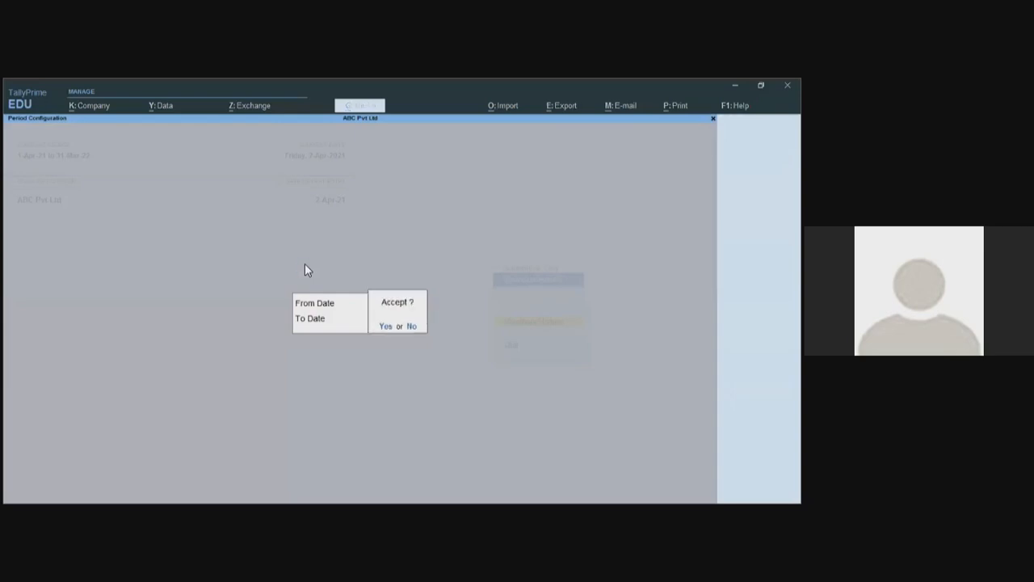
key(Return)
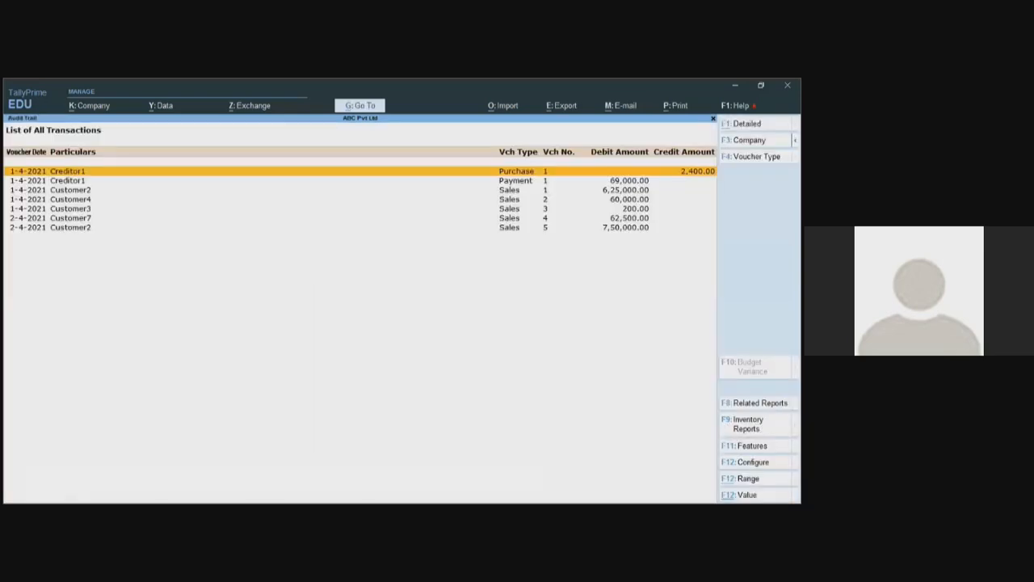
key(alt+F1)
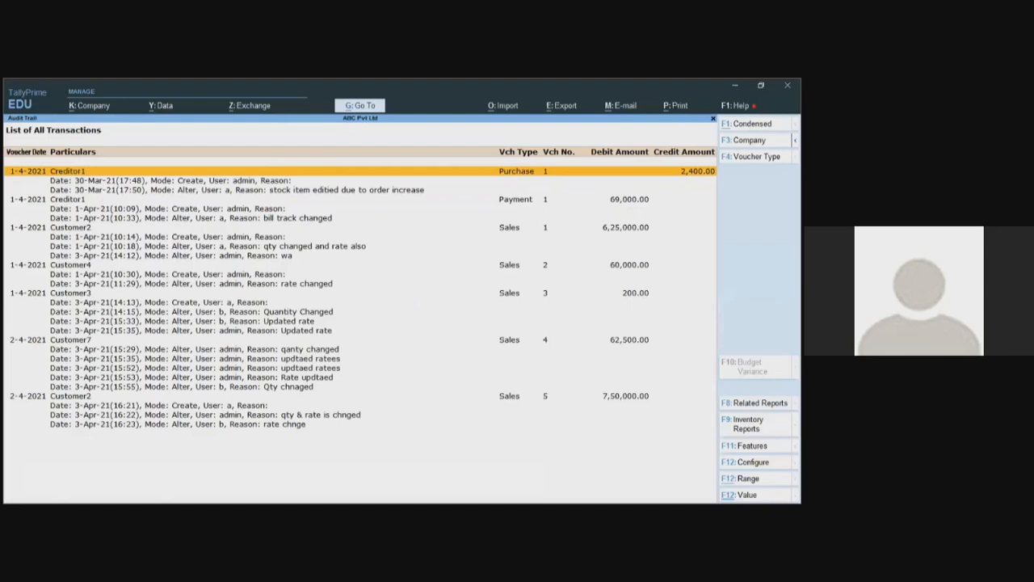
- Review the audit lines for Customer3, Customer7, Creditor1 and Customer4, then close the report
key(Down)
key(Down)
key(Down)
key(Down)
key(Down)
key(Down)
key(Down)
key(Down)
key(Down)
key(Down)
key(Down)
key(Down)
key(Down)
key(Down)
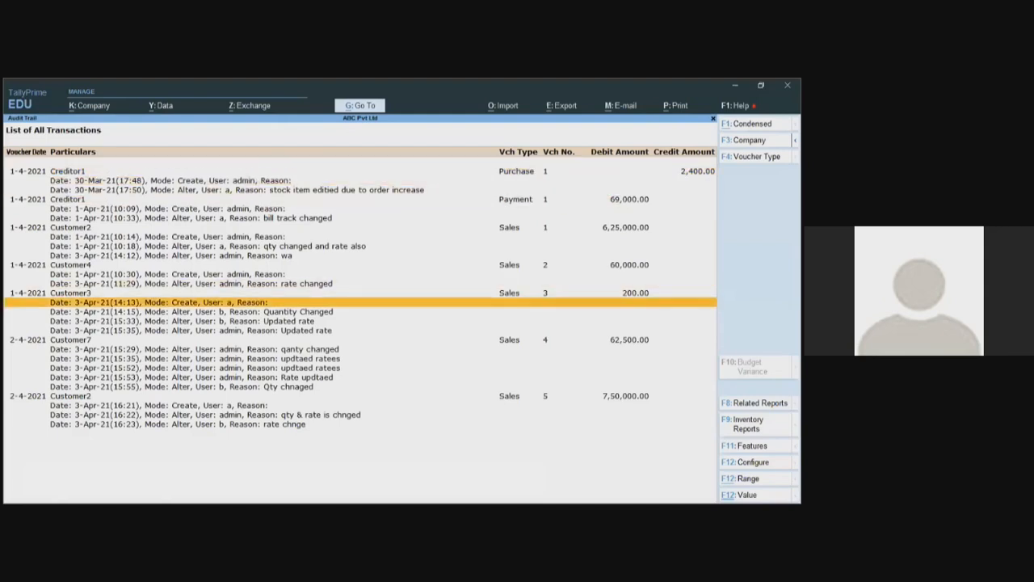
key(Down)
key(Down)
key(Down)
key(Down)
key(Down)
key(Down)
key(Down)
key(Down)
key(Down)
key(Down)
key(Down)
key(Down)
key(Down)
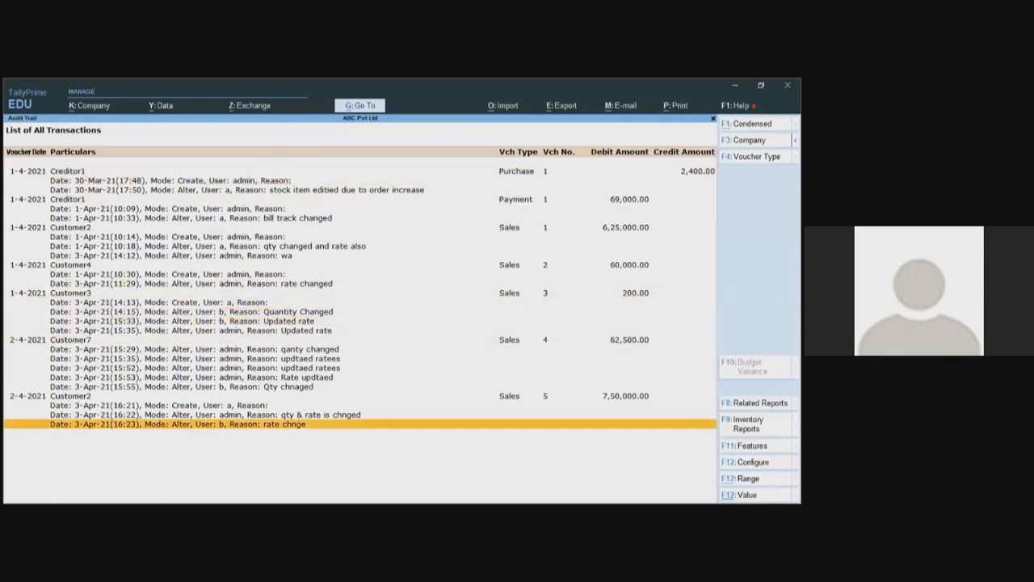
key(Up)
key(Up)
key(Up)
key(Up)
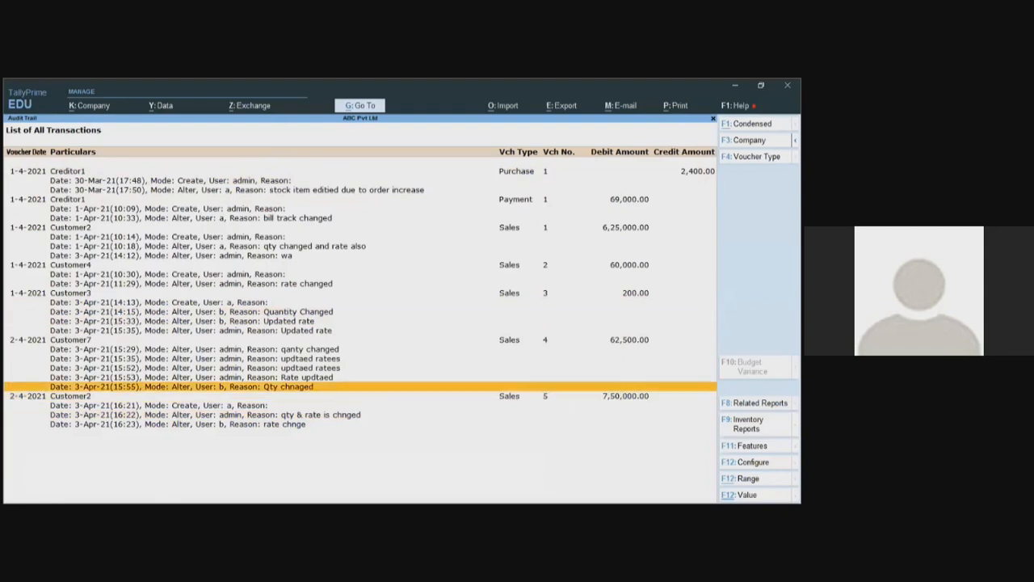
key(Up)
key(Up)
key(Up)
key(Up)
key(Up)
key(Up)
key(Up)
key(Up)
key(Up)
key(Up)
key(Up)
key(Up)
key(Up)
key(Up)
key(Up)
key(Up)
key(Up)
key(Up)
key(Up)
key(Up)
key(Down)
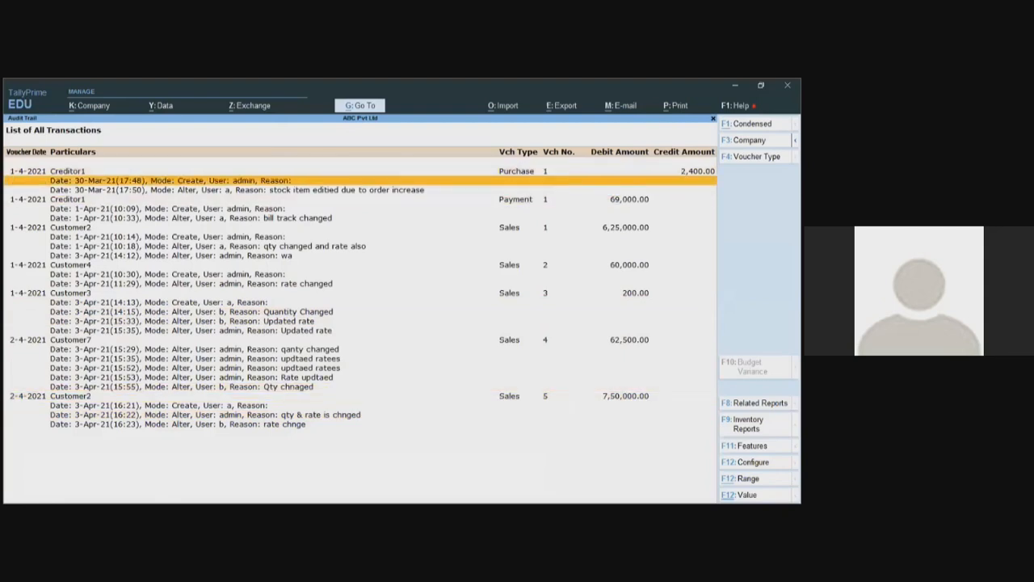
key(Down)
key(Down)
key(Down)
key(Down)
key(Down)
key(Down)
key(Down)
key(Down)
key(Down)
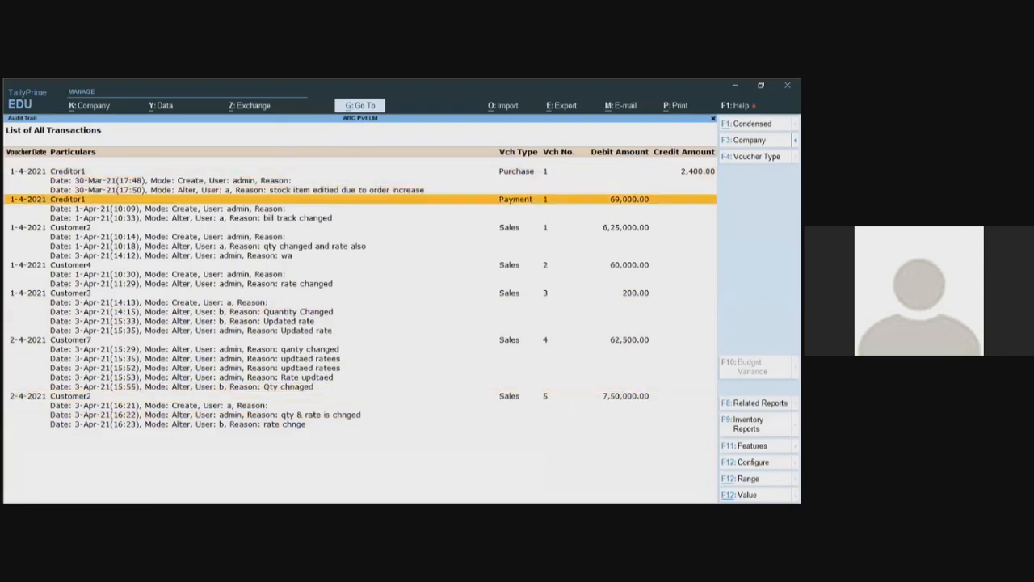
key(Down)
key(Down)
key(Down)
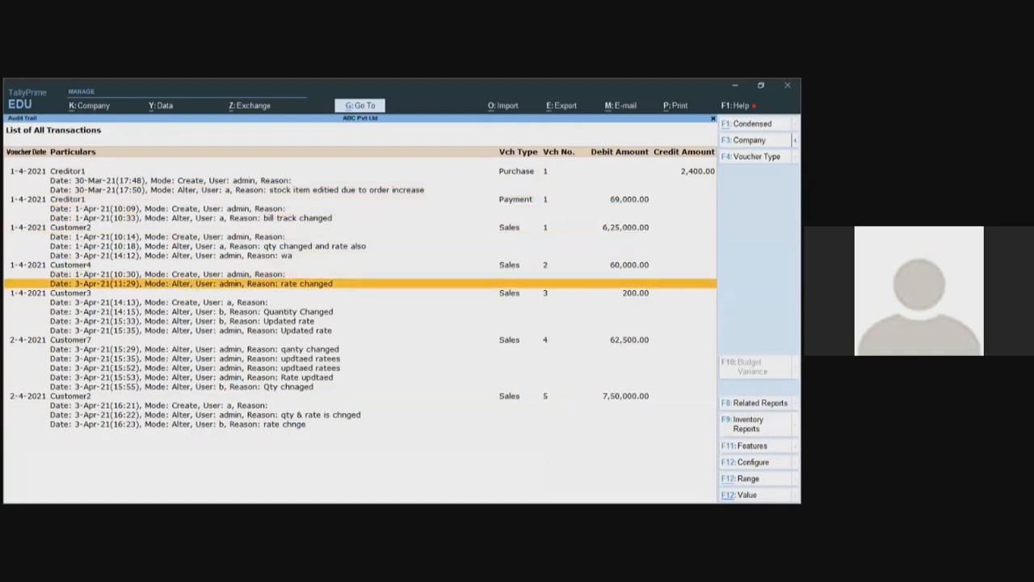
key(End)
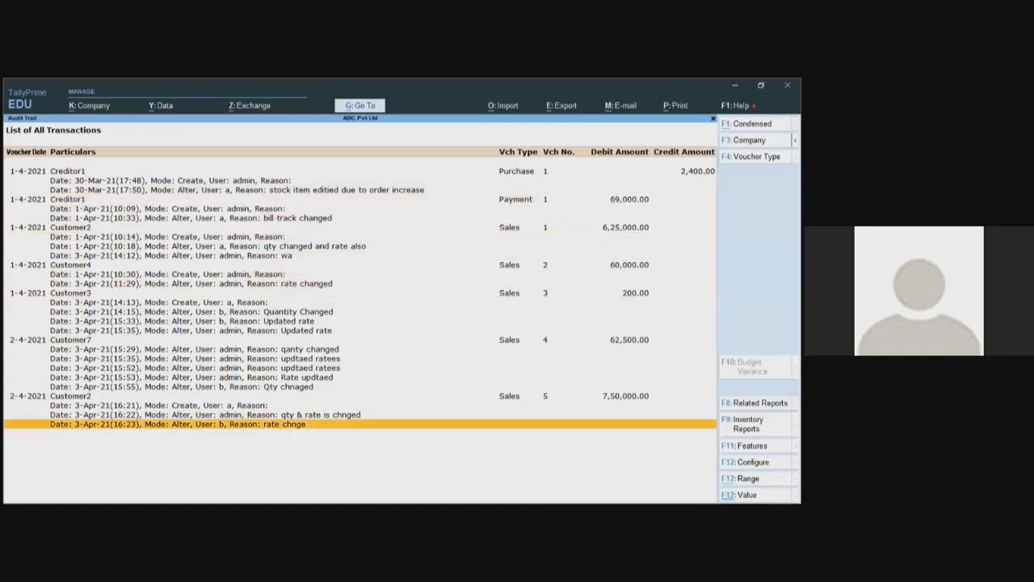
key(Escape)
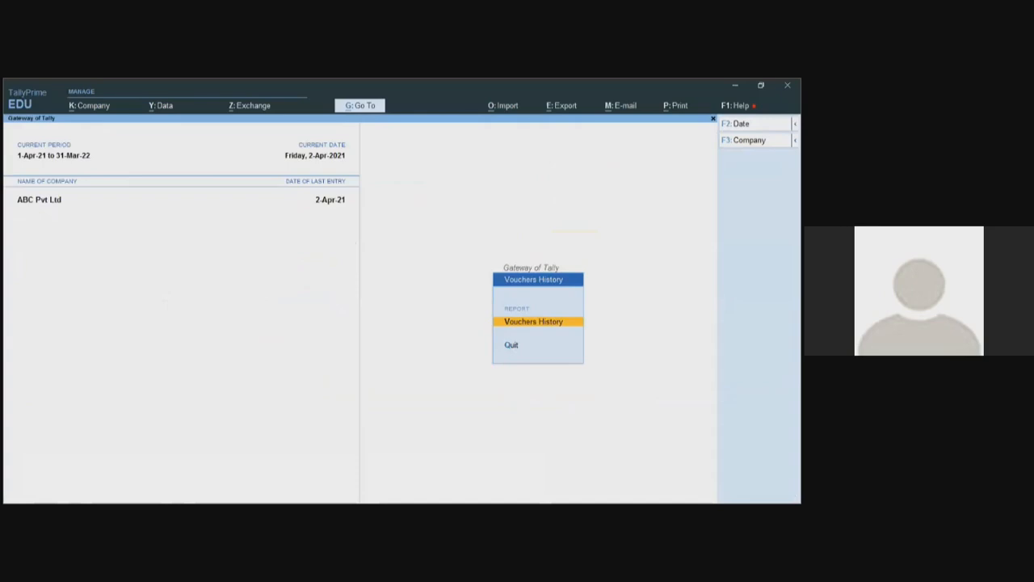
- Dismiss the reopened period prompt and confirm quitting back to the Gateway of Tally
key(alt+F2)
key(Escape)
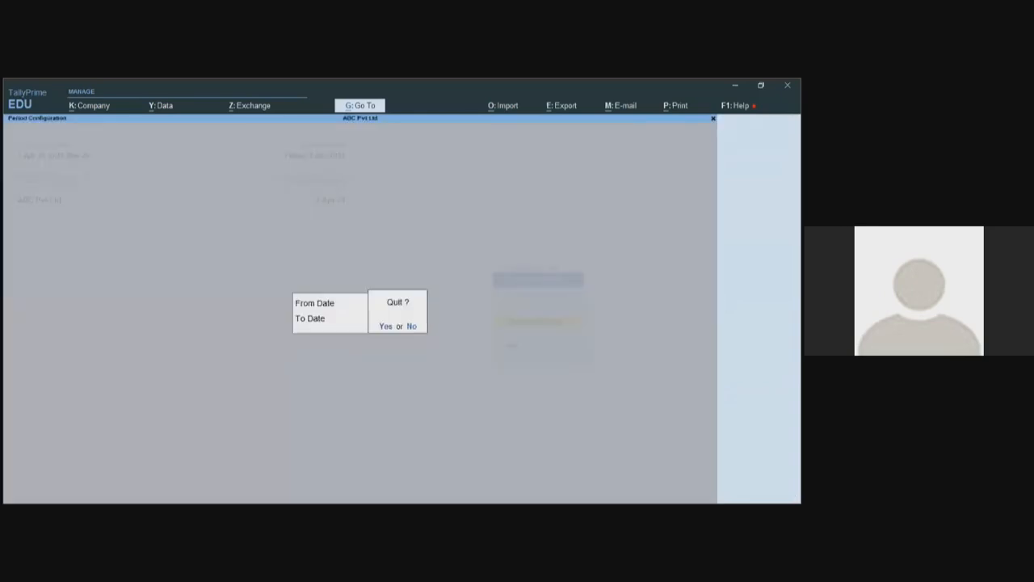
key(Return)
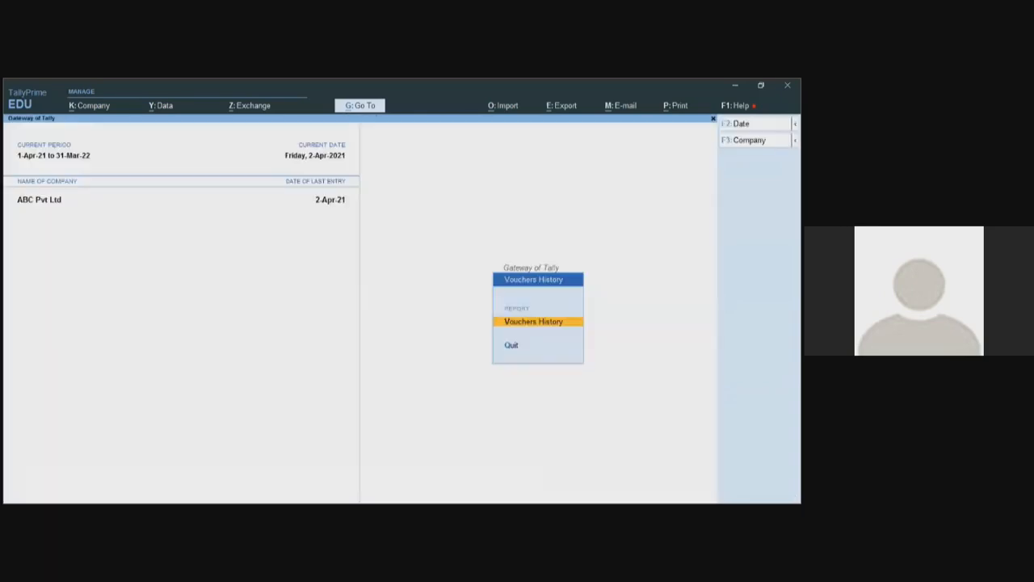